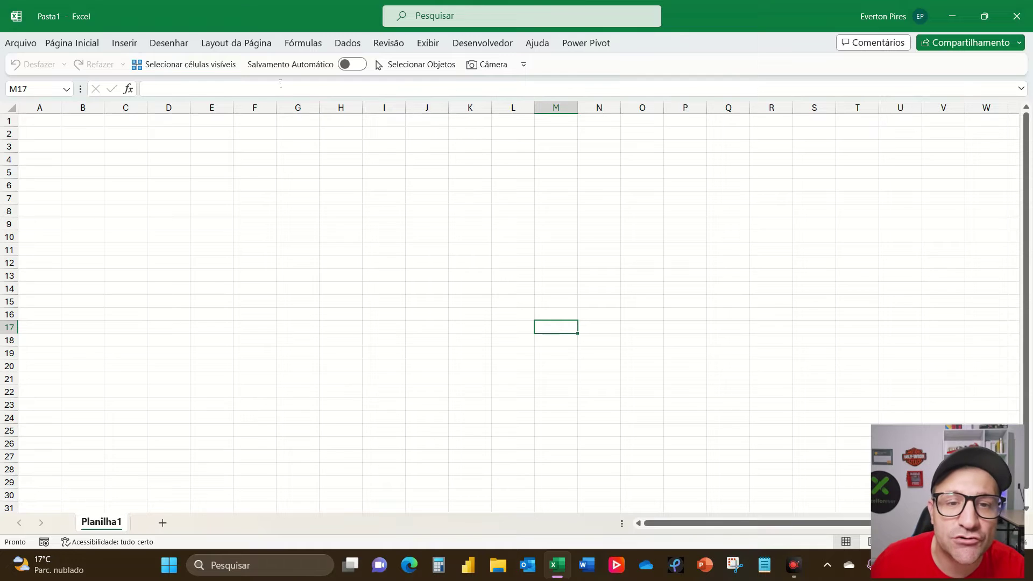
# - Look over the Fórmulas commands, then return to the sheet at cell H7
pyautogui.click(298, 44)
pyautogui.click(297, 44)
pyautogui.click(298, 44)
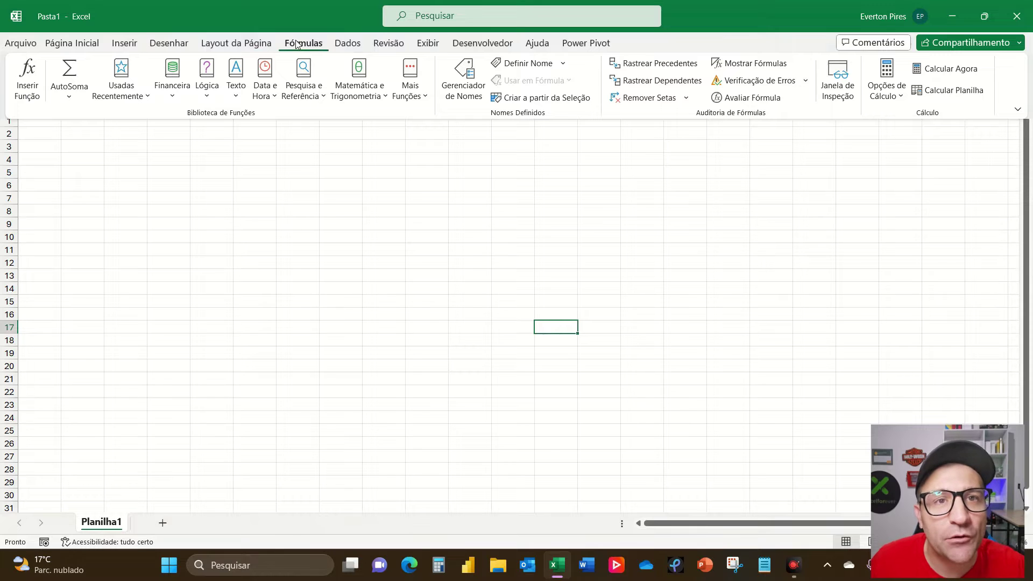
pyautogui.click(327, 196)
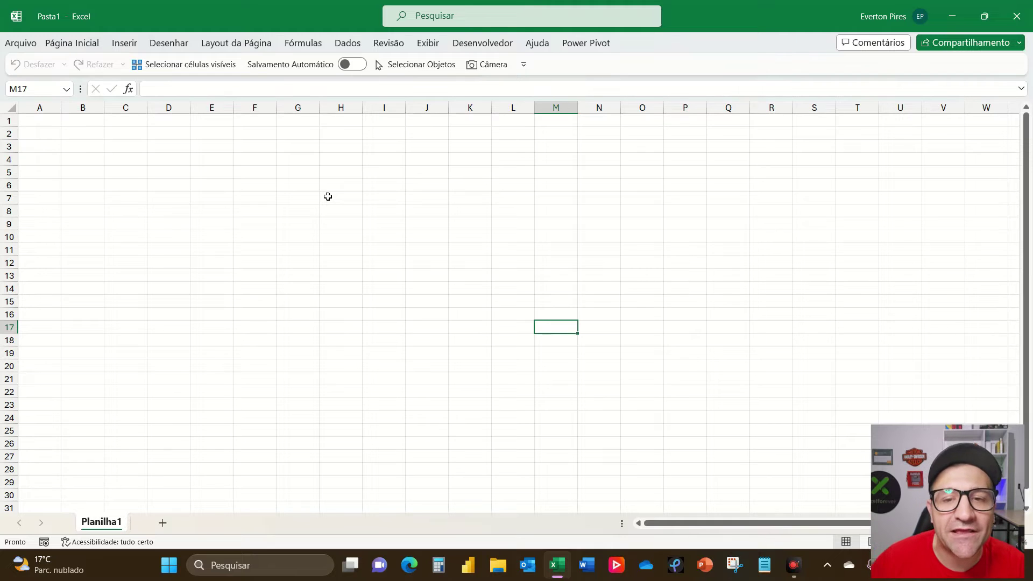
pyautogui.click(360, 197)
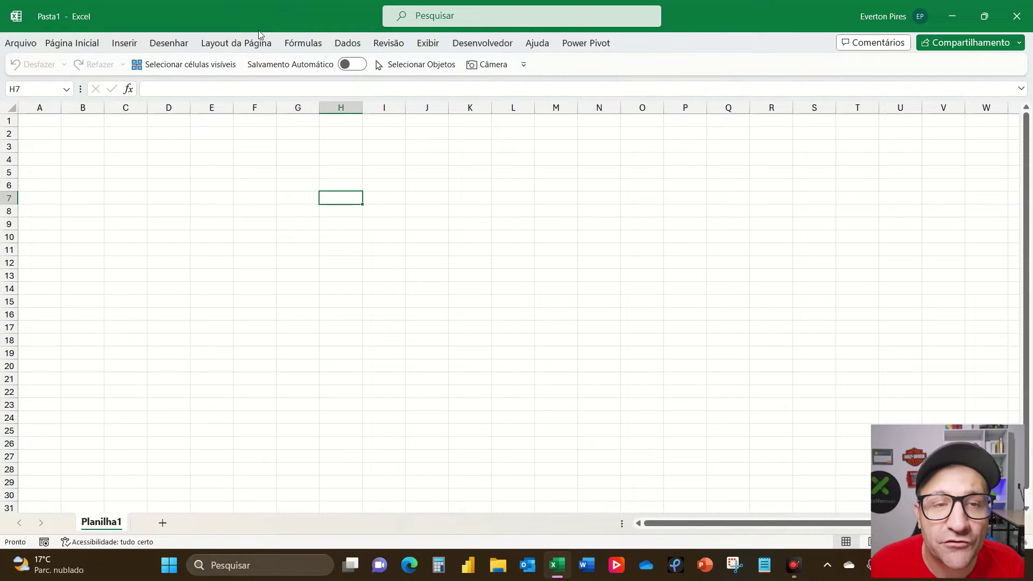
# - Enter A in D4 and paste it across row 4 through column L
pyautogui.click(169, 159)
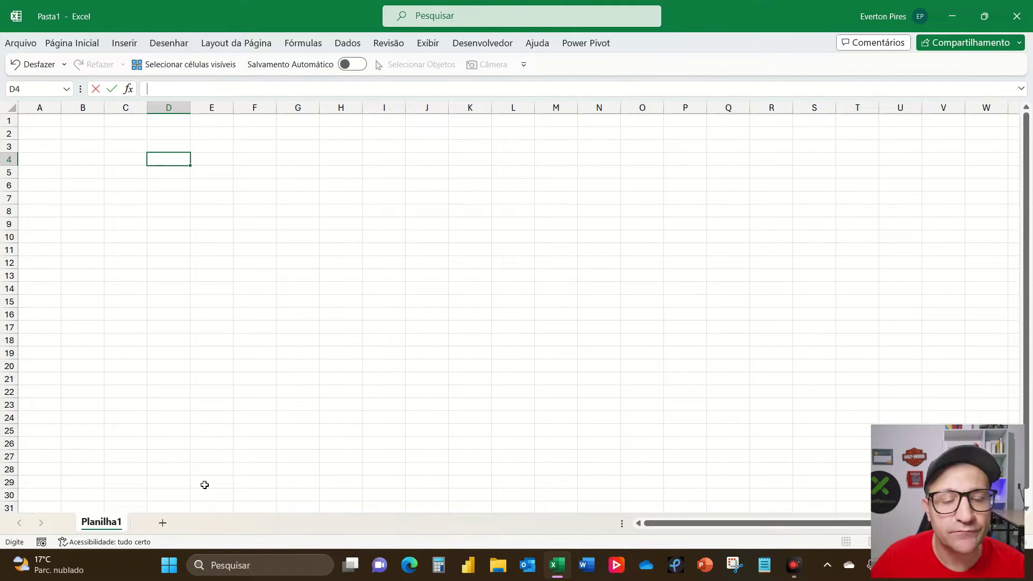
pyautogui.write('A')
pyautogui.press('Return')
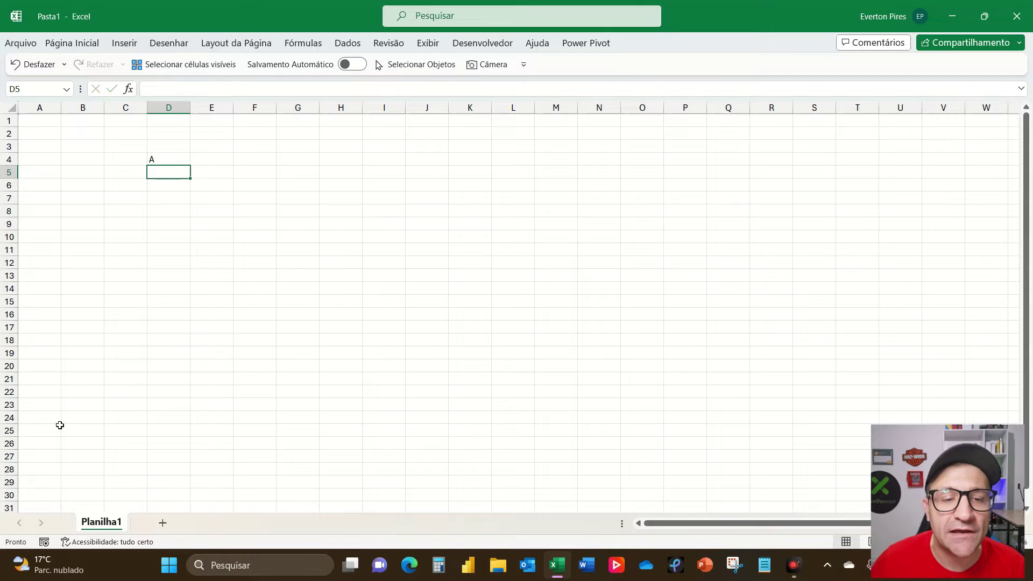
pyautogui.press('Up')
pyautogui.hotkey('ctrl', 'c')
pyautogui.moveTo(224, 159); pyautogui.dragTo(535, 159)
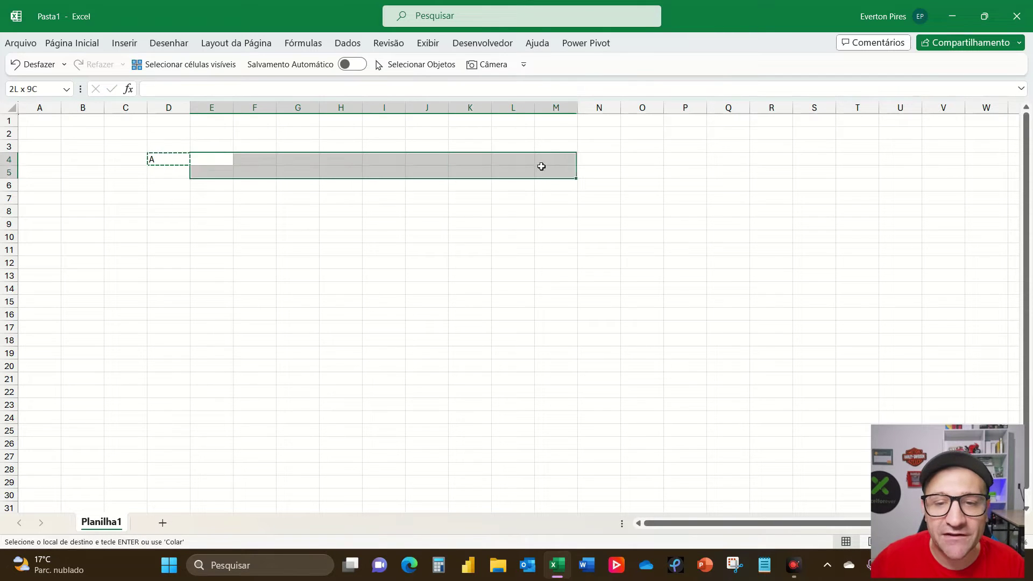
pyautogui.hotkey('ctrl', 'v')
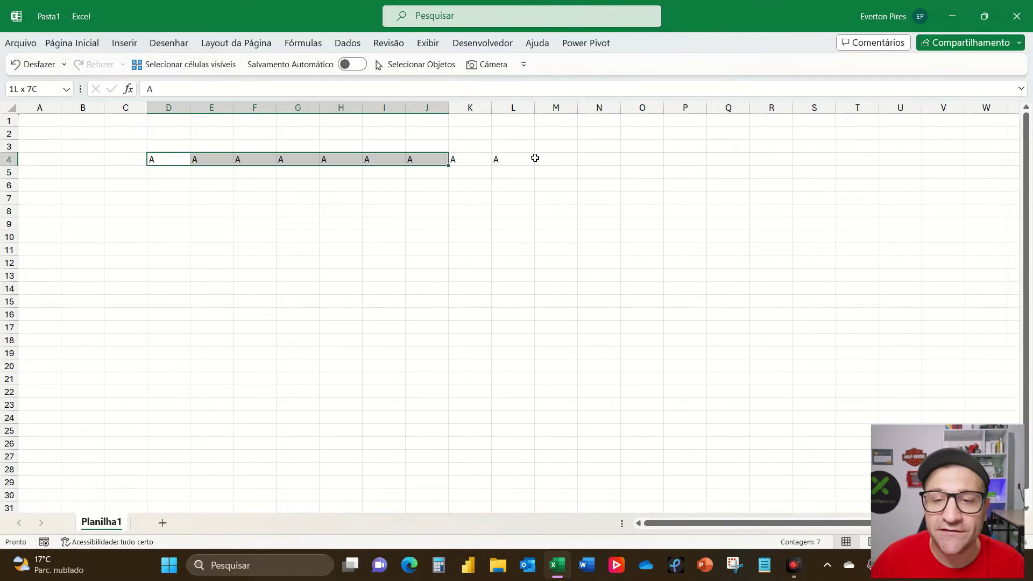
# - Fill the letter A down the block to row 26
pyautogui.hotkey('shift', 'Down')
pyautogui.hotkey('shift', 'Down')
pyautogui.hotkey('shift', 'Down')
pyautogui.hotkey('shift', 'Down')
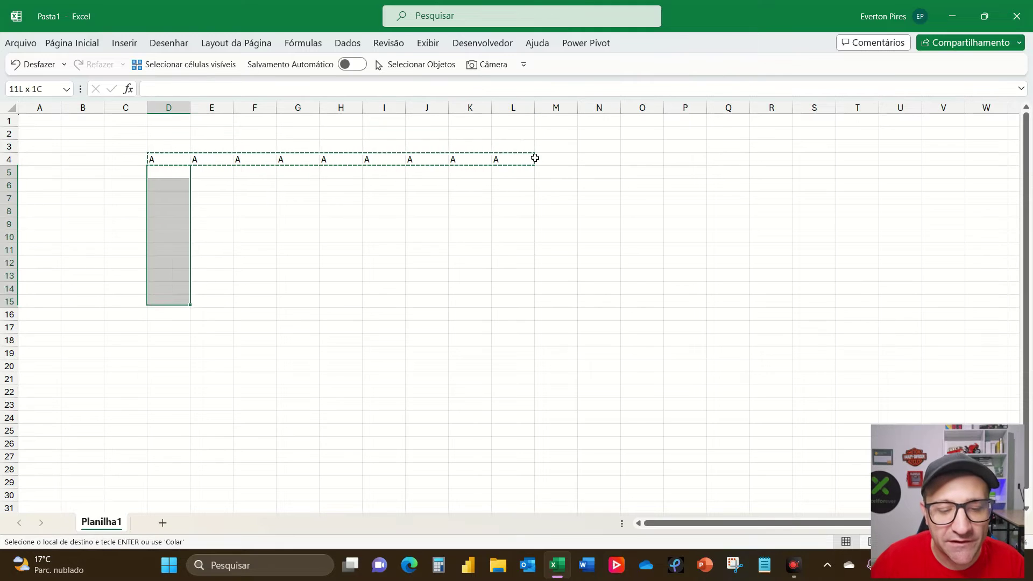
pyautogui.hotkey('shift', 'Down')
pyautogui.hotkey('shift', 'Down')
pyautogui.hotkey('shift', 'Down')
pyautogui.hotkey('shift', 'Right')
pyautogui.hotkey('shift', 'Right')
pyautogui.hotkey('shift', 'Right')
pyautogui.hotkey('shift', 'Right')
pyautogui.press('Return')
pyautogui.click(252, 211)
pyautogui.press('Delete')
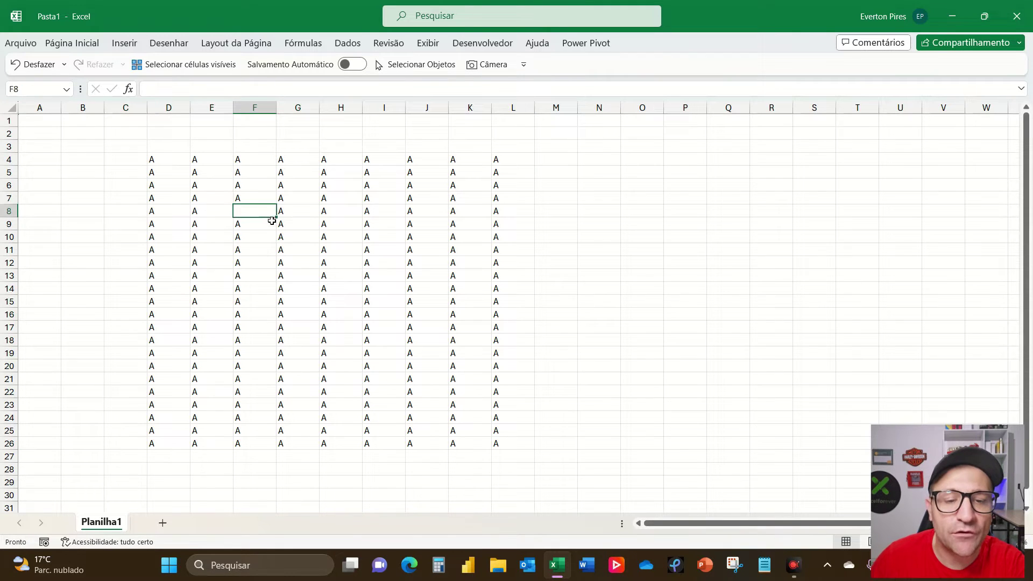
# - Empty scattered cells such as F8, I11 and J7 inside the block
pyautogui.click(253, 340)
pyautogui.press('Delete')
pyautogui.click(377, 339)
pyautogui.click(369, 250)
pyautogui.press('Delete')
pyautogui.click(416, 197)
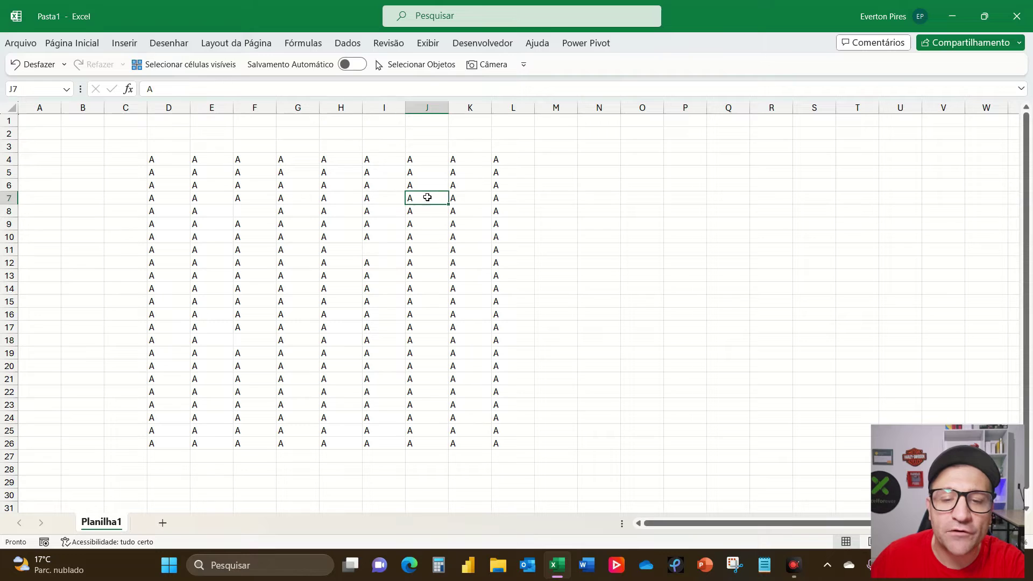
pyautogui.press('Delete')
# - Empty more gap cells, including G13:G14, I14 and D12
pyautogui.click(417, 391)
pyautogui.click(222, 340)
pyautogui.moveTo(298, 275); pyautogui.dragTo(297, 288)
pyautogui.keyDown('ctrl'); pyautogui.click(377, 288); pyautogui.keyUp('ctrl')
pyautogui.press('Delete')
pyautogui.click(260, 398)
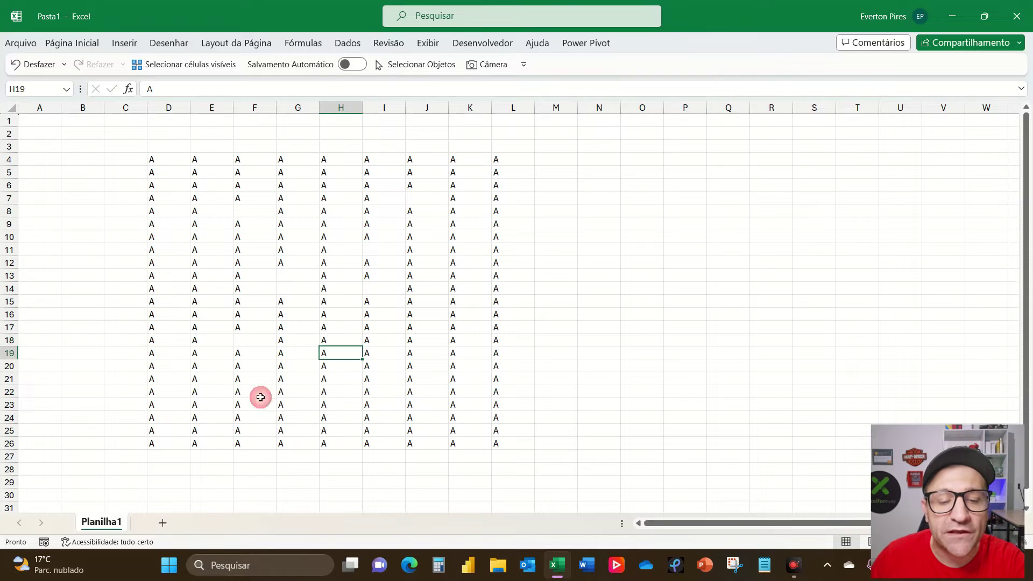
pyautogui.press('Delete')
pyautogui.click(175, 383)
pyautogui.click(161, 266)
pyautogui.press('Delete')
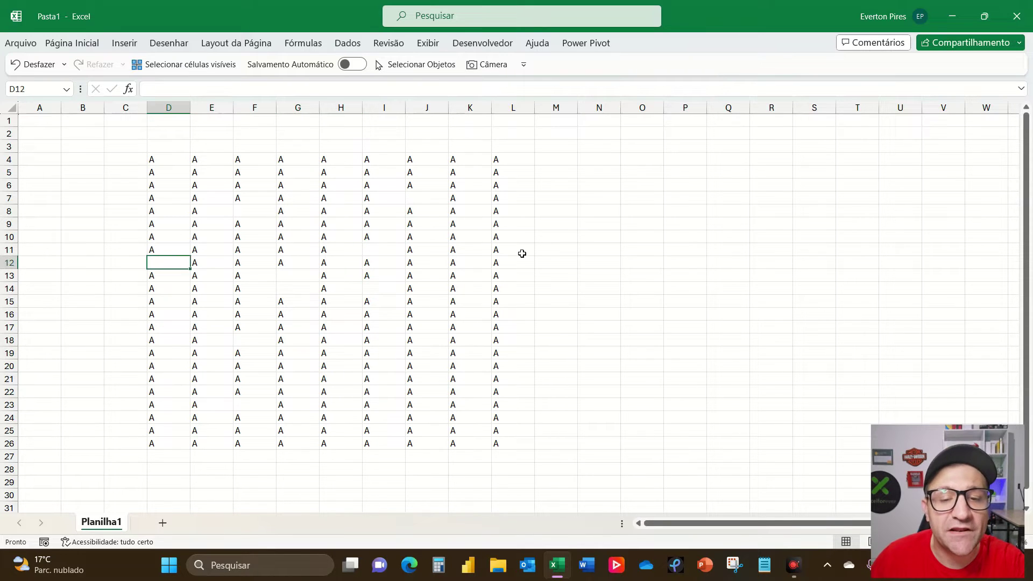
# - Select the whole D4:L26 block
pyautogui.click(557, 243)
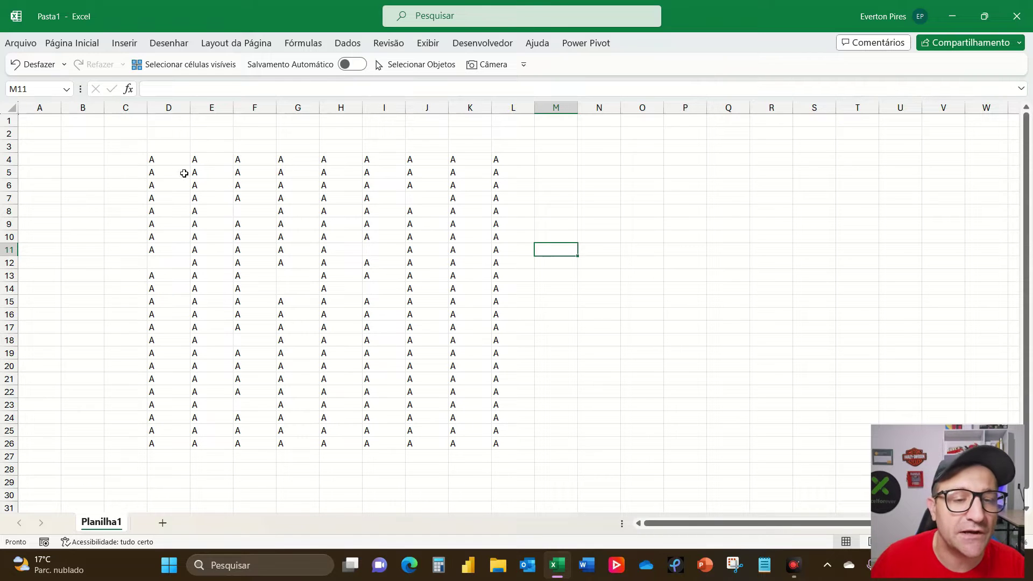
pyautogui.click(161, 159)
pyautogui.click(168, 237)
pyautogui.moveTo(160, 154); pyautogui.dragTo(500, 442)
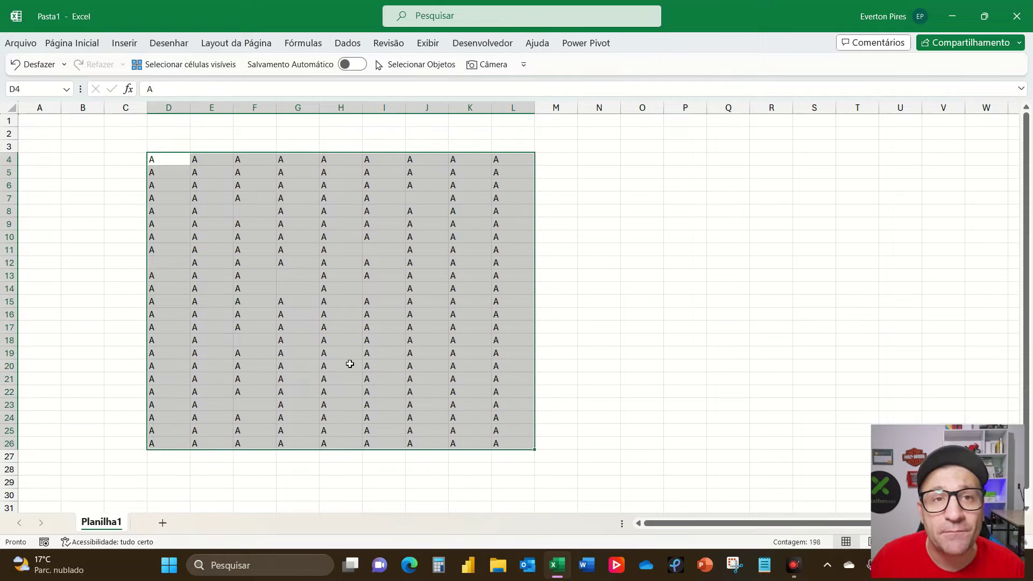
# - Select D4:L26 and use Ir para Especial with Em branco to pick only its blanks
pyautogui.click(280, 354)
pyautogui.click(205, 198)
pyautogui.moveTo(167, 146)
pyautogui.mouseDown()
pyautogui.moveTo(167, 158)
pyautogui.moveTo(498, 443)
pyautogui.mouseUp()
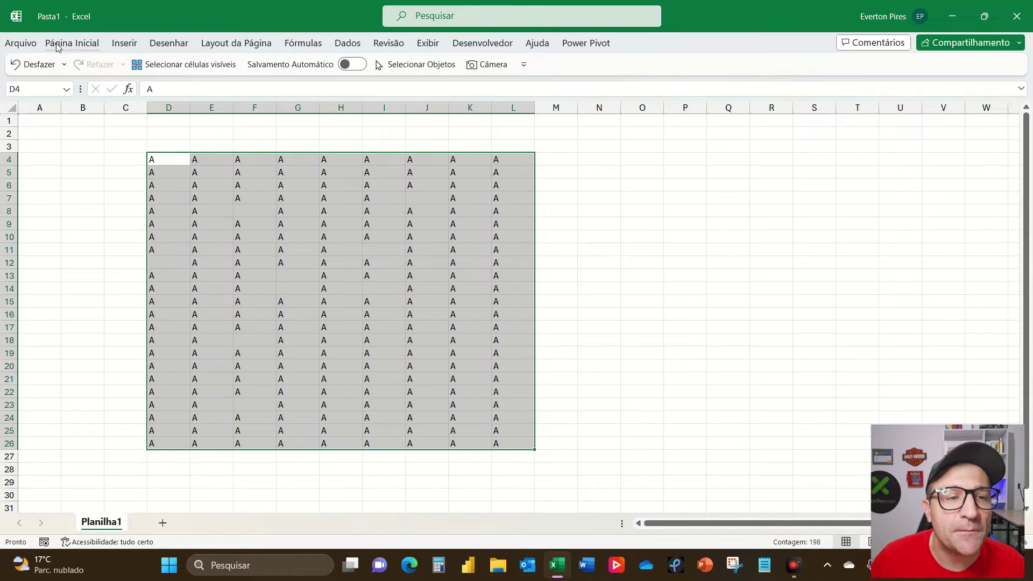
pyautogui.click(89, 44)
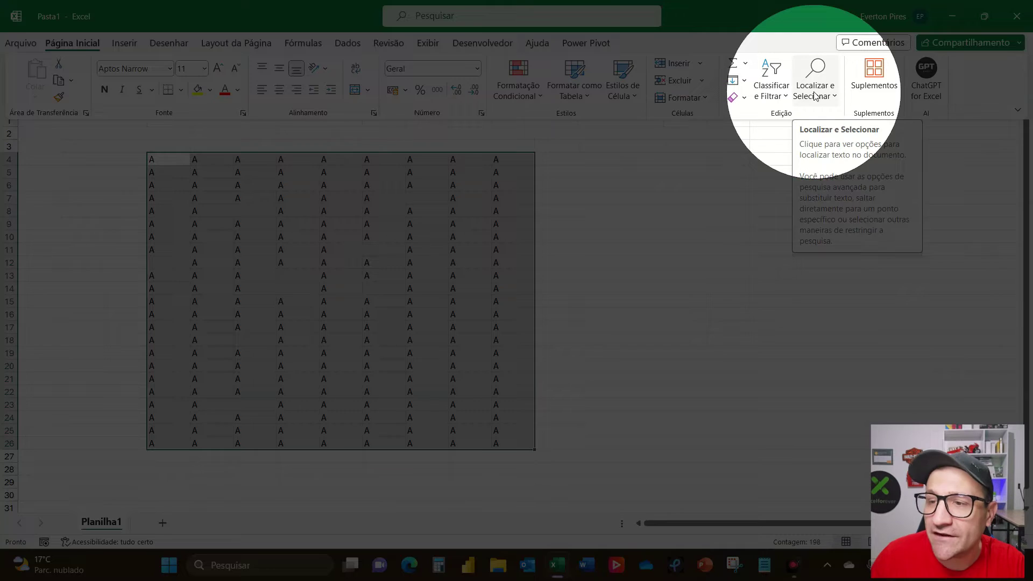
pyautogui.click(816, 96)
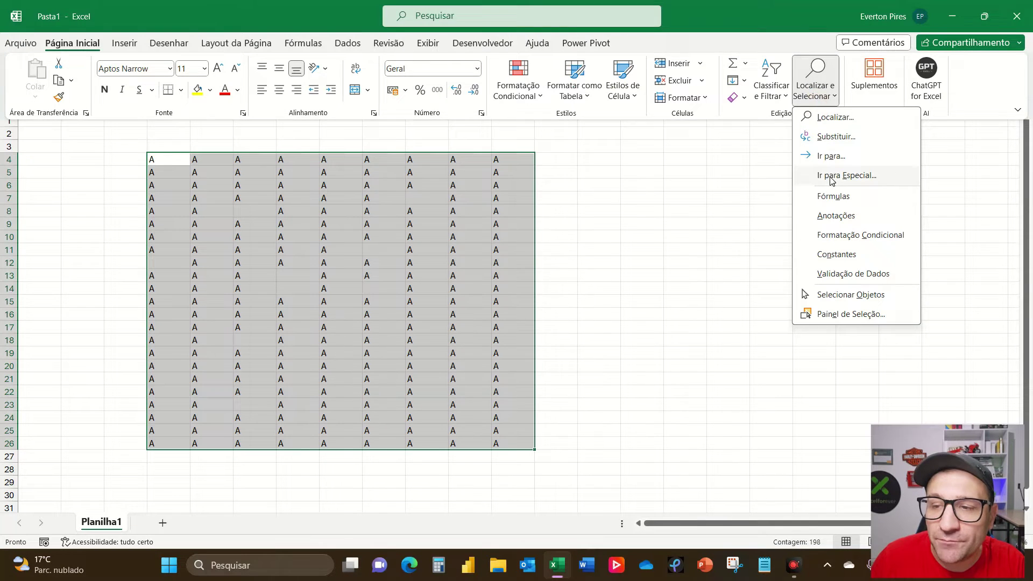
pyautogui.click(832, 178)
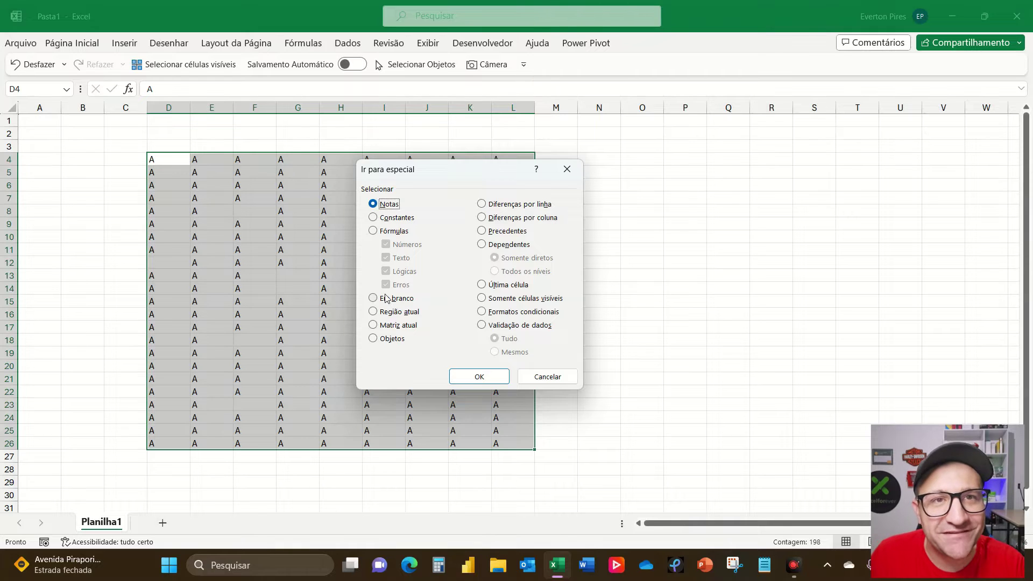
pyautogui.click(385, 300)
pyautogui.click(466, 375)
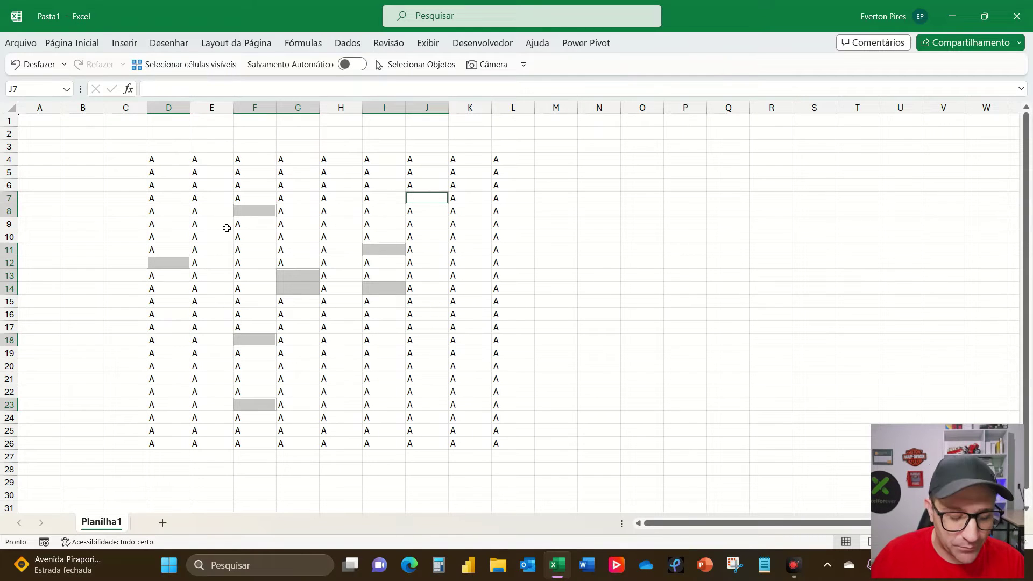
pyautogui.write('B')
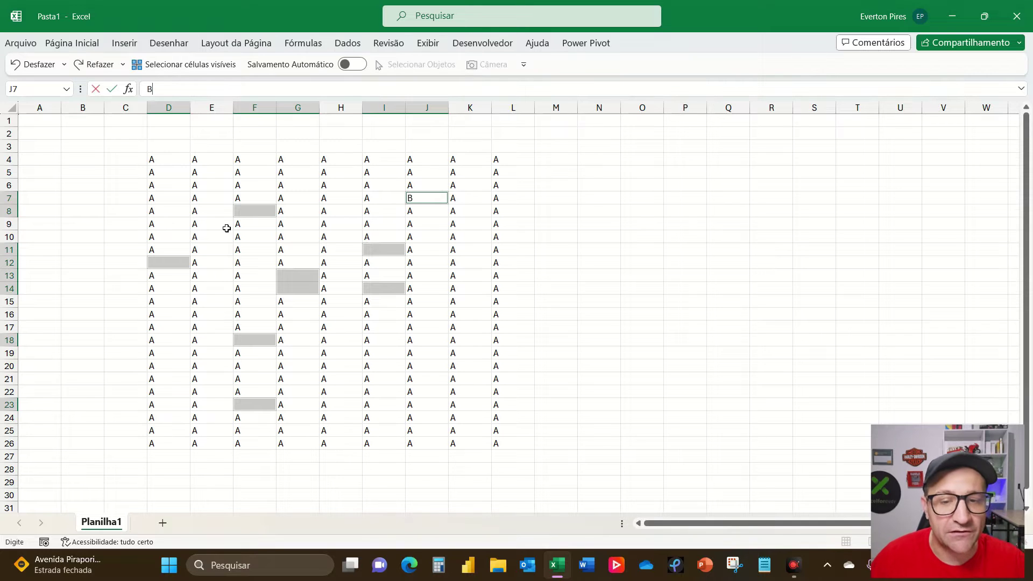
pyautogui.hotkey('ctrl', 'Return')
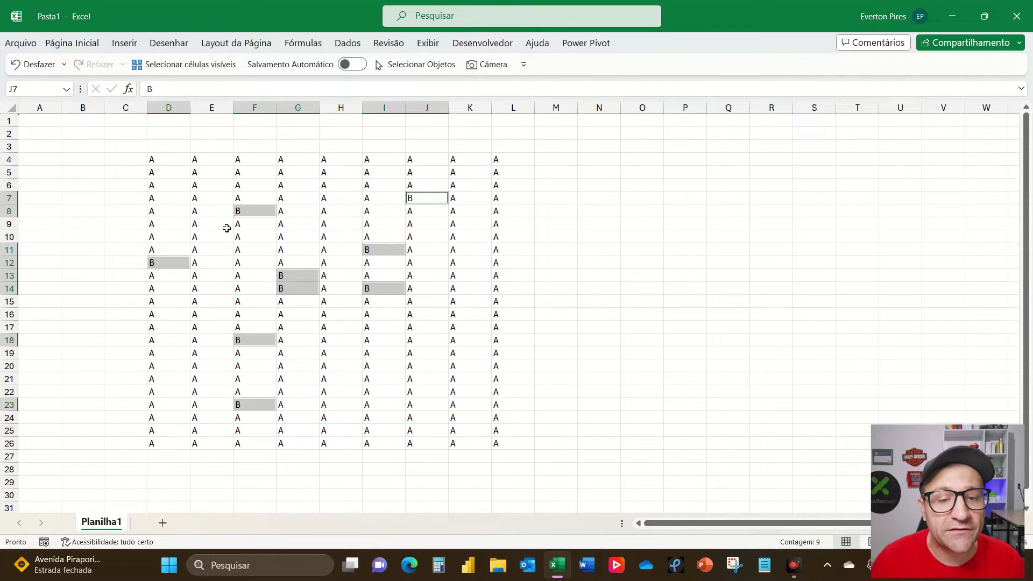
pyautogui.hotkey('ctrl', 'z')
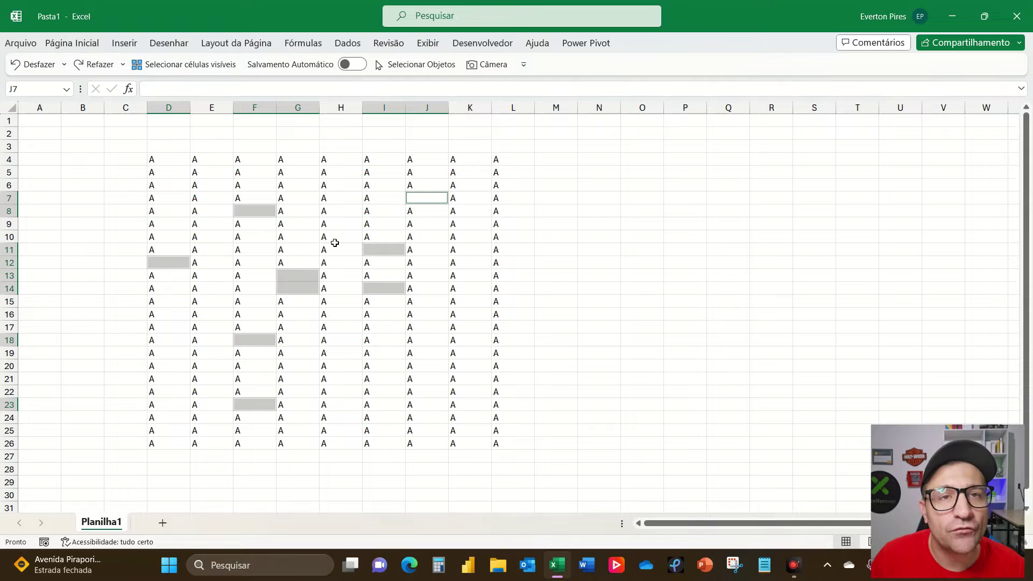
pyautogui.click(429, 279)
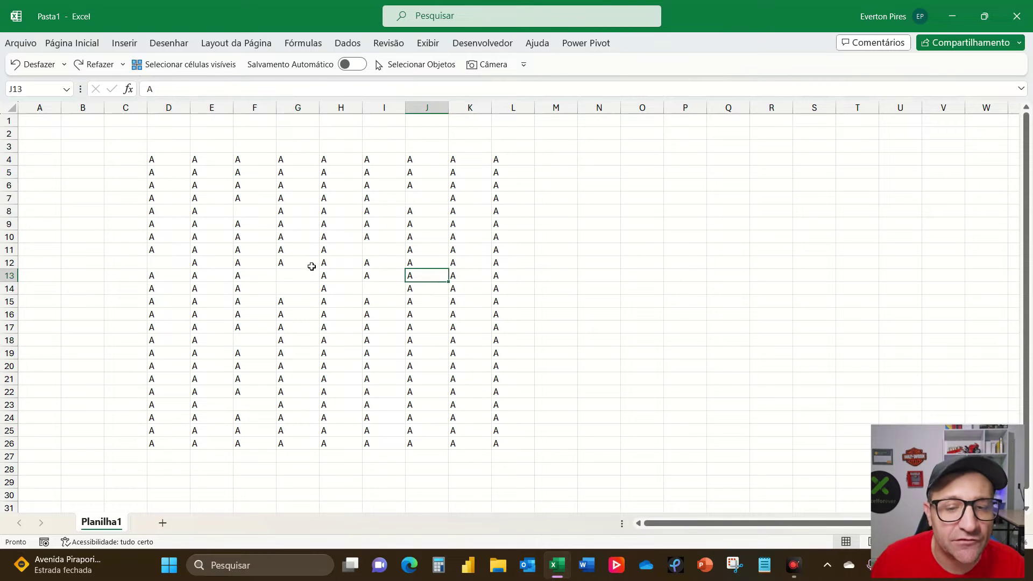
pyautogui.click(283, 235)
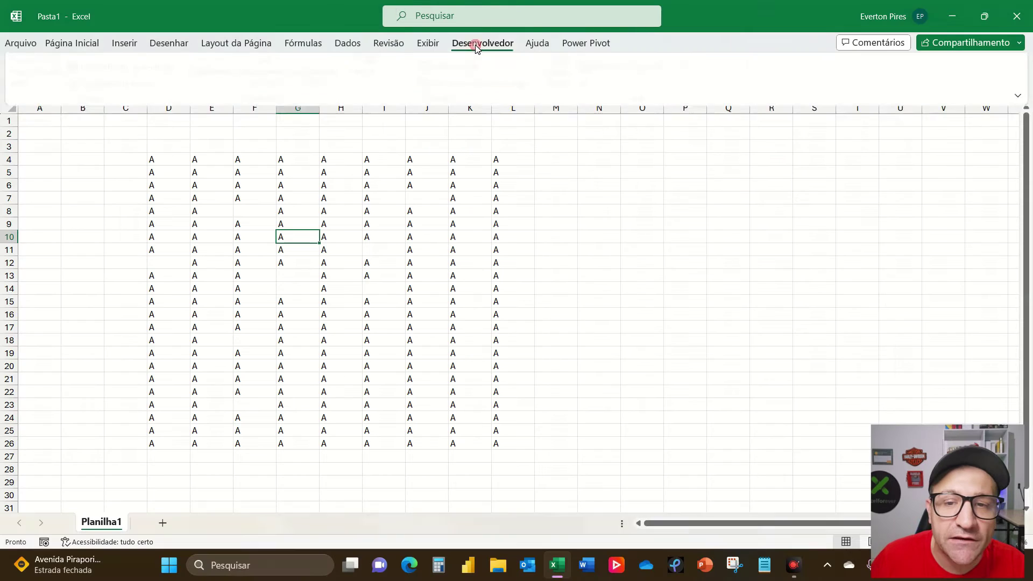
# - Start Gravar Macro from Desenvolvedor and name the macro Selecionar
pyautogui.click(476, 47)
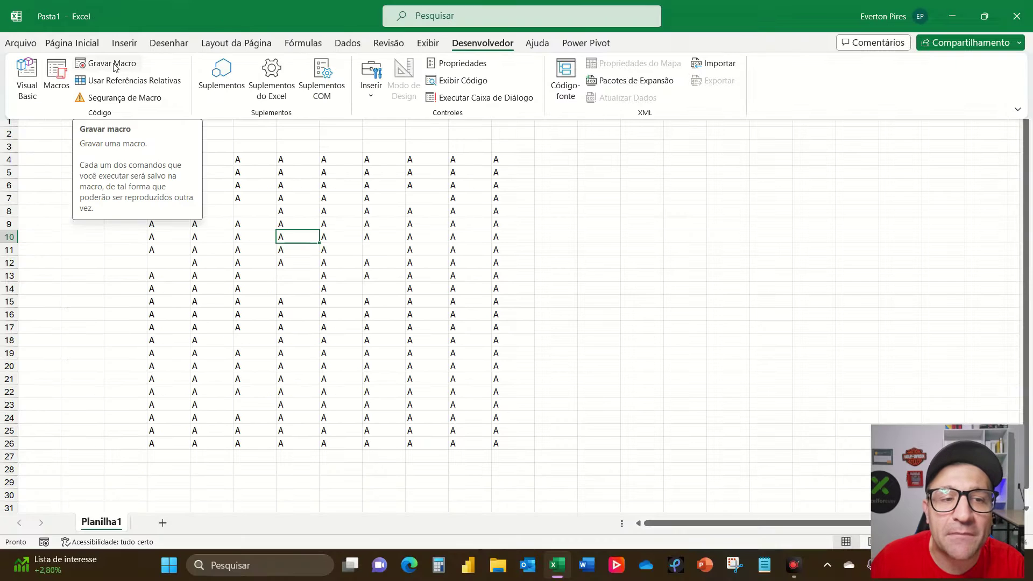
pyautogui.click(115, 64)
pyautogui.moveTo(474, 191); pyautogui.dragTo(689, 158)
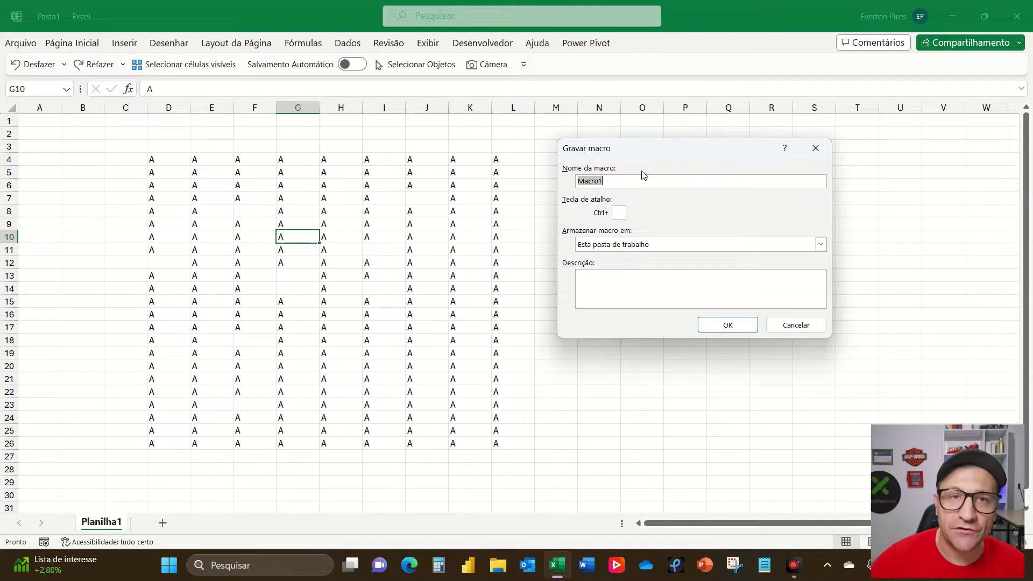
pyautogui.write('Se')
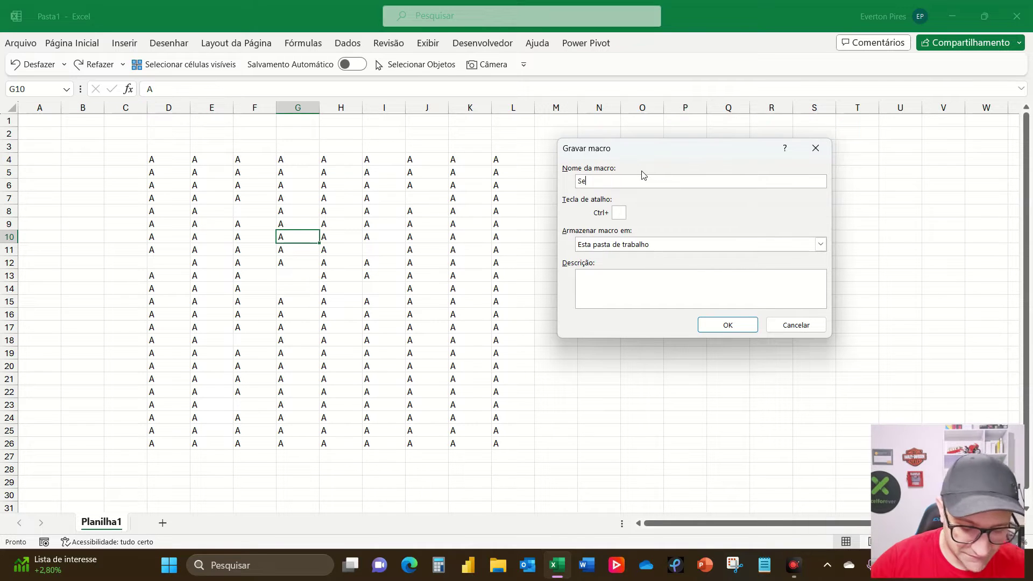
pyautogui.write('lecionar')
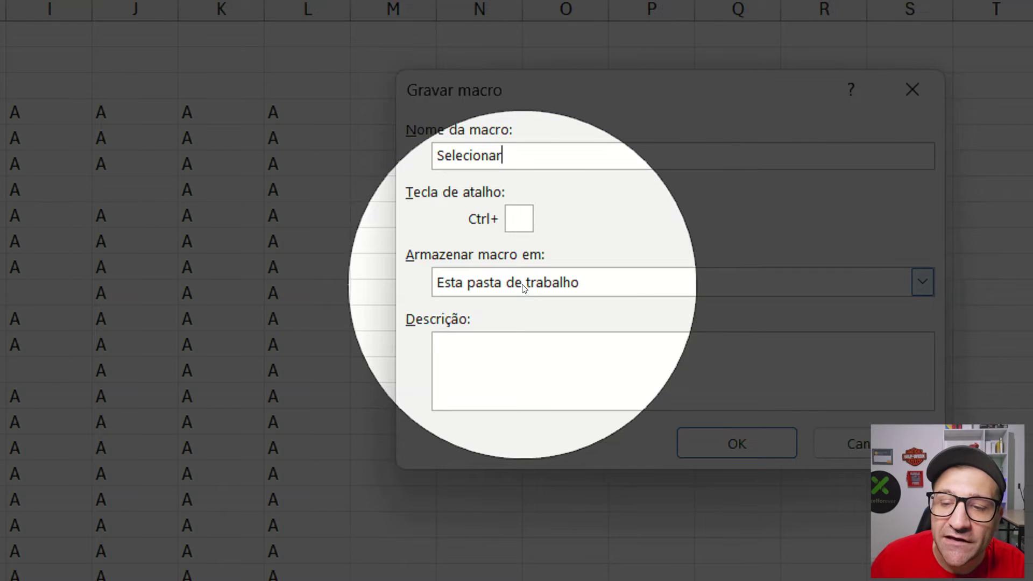
# - Store Selecionar in Pasta de trabalho pessoal de macros and begin recording
pyautogui.click(525, 287)
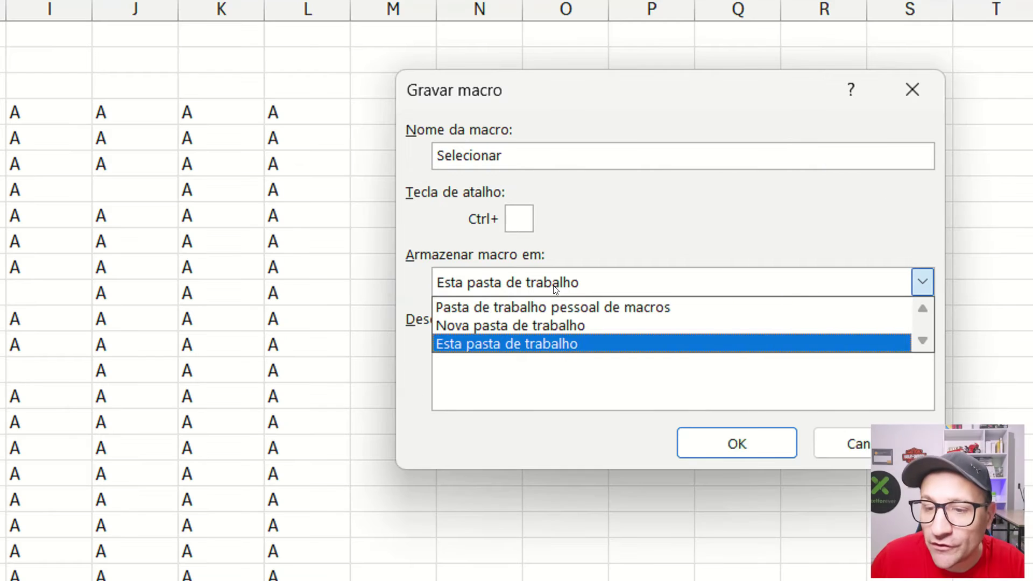
pyautogui.click(518, 308)
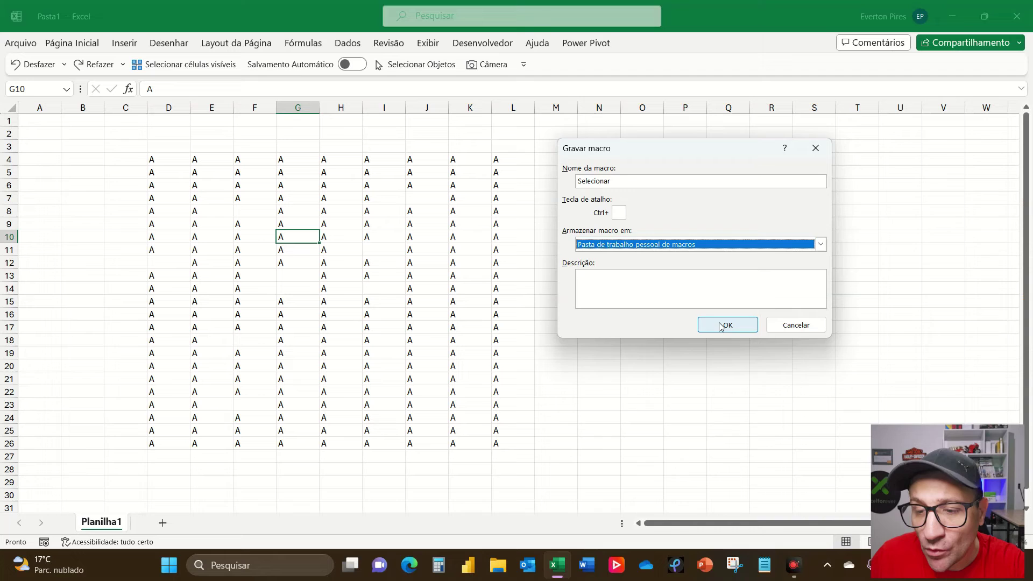
pyautogui.click(718, 322)
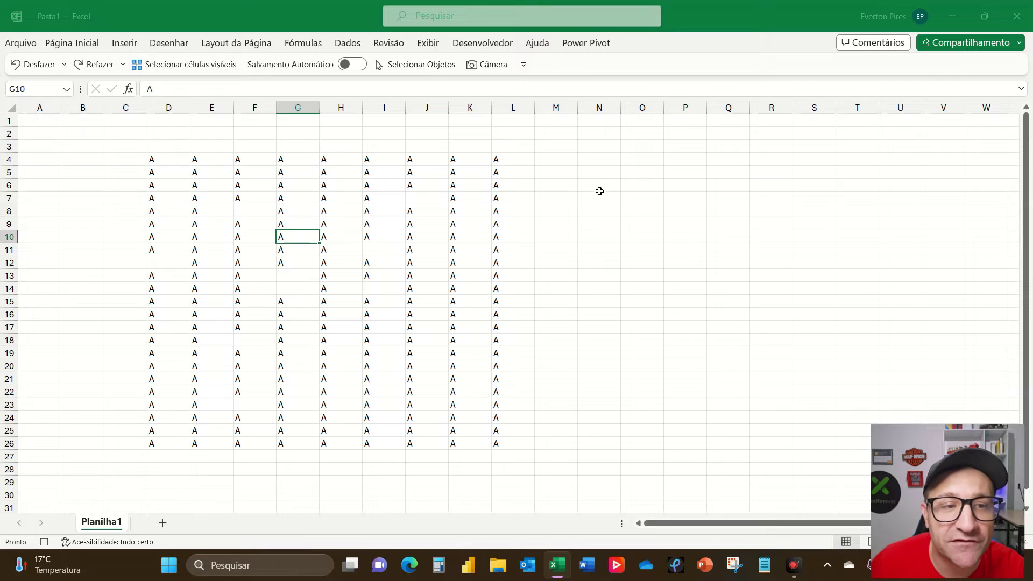
# - While recording, run Ir para Especial with Em branco to select the blank cells
pyautogui.click(125, 25)
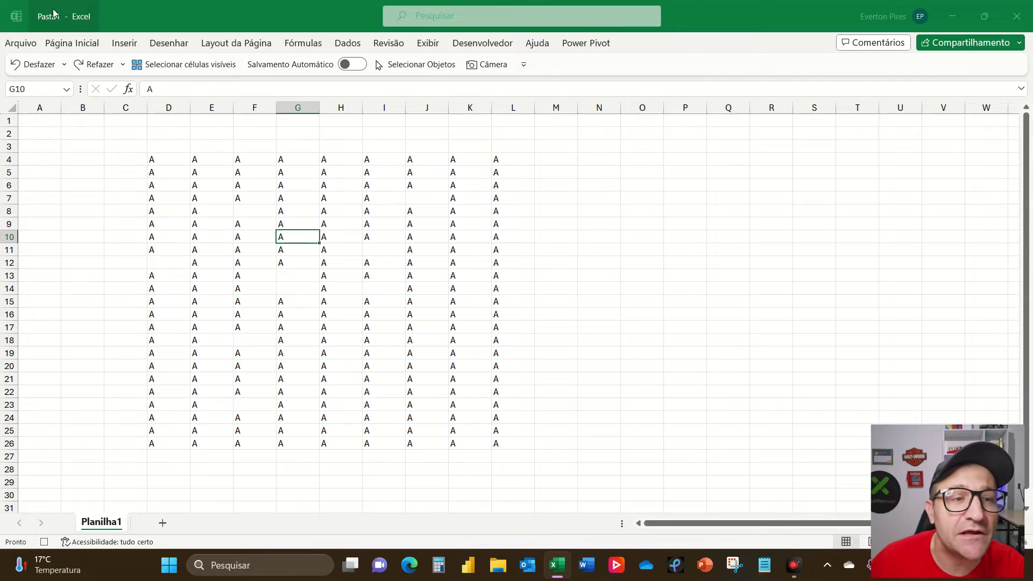
pyautogui.click(71, 48)
pyautogui.click(813, 81)
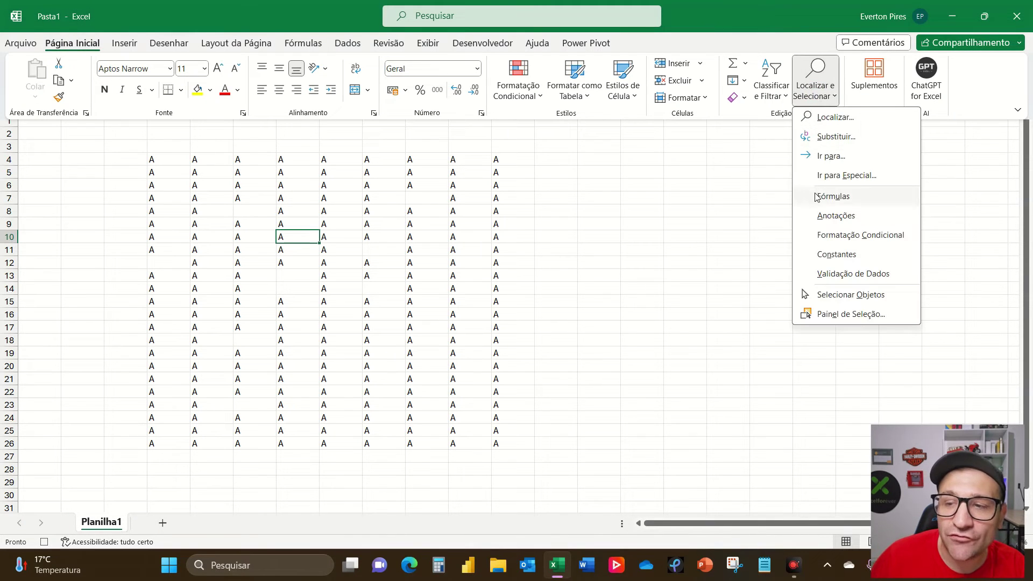
pyautogui.click(831, 179)
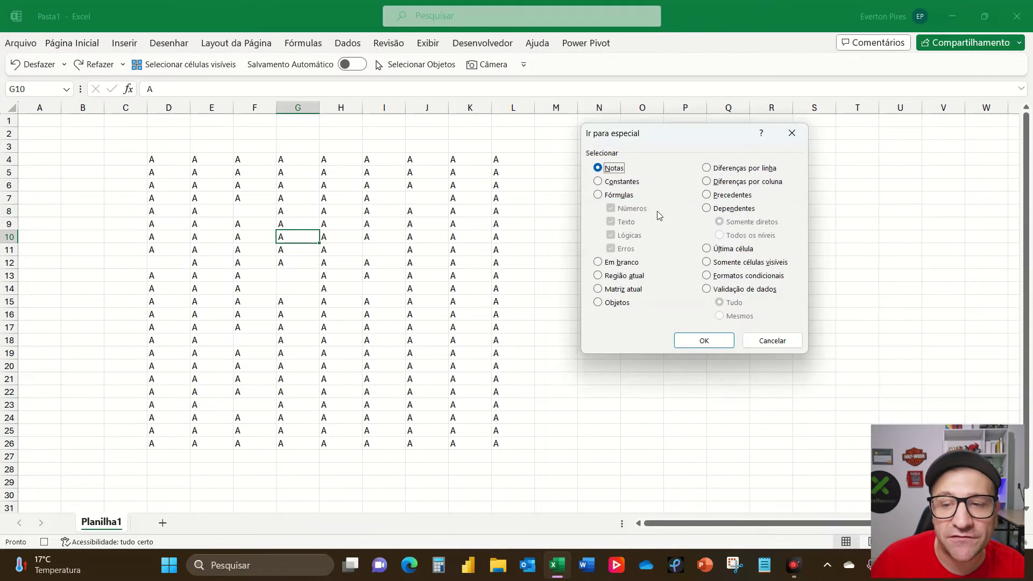
pyautogui.click(609, 264)
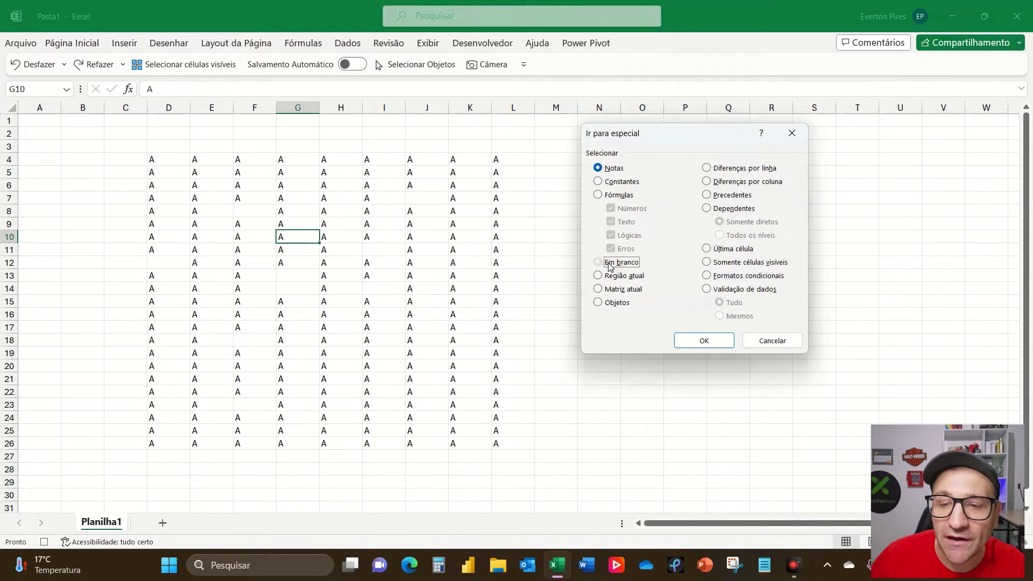
pyautogui.click(698, 341)
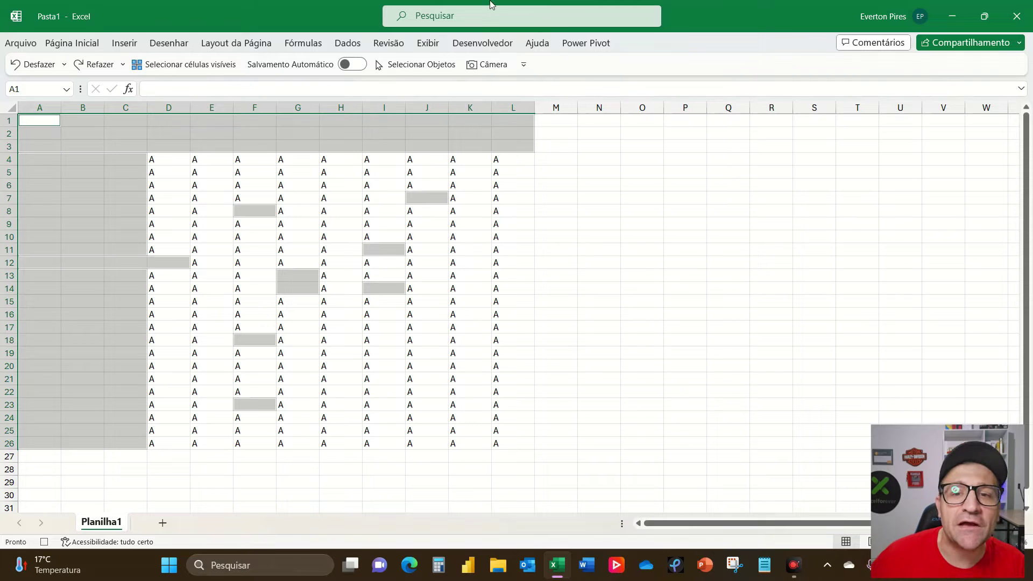
# - Stop recording with Parar gravação and deselect by clicking a single cell
pyautogui.click(487, 44)
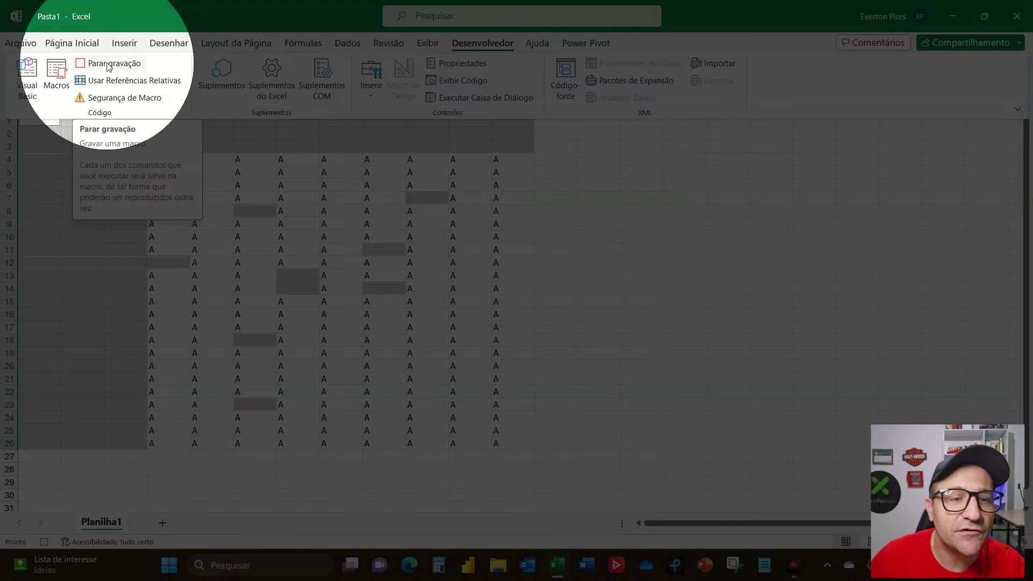
pyautogui.click(108, 65)
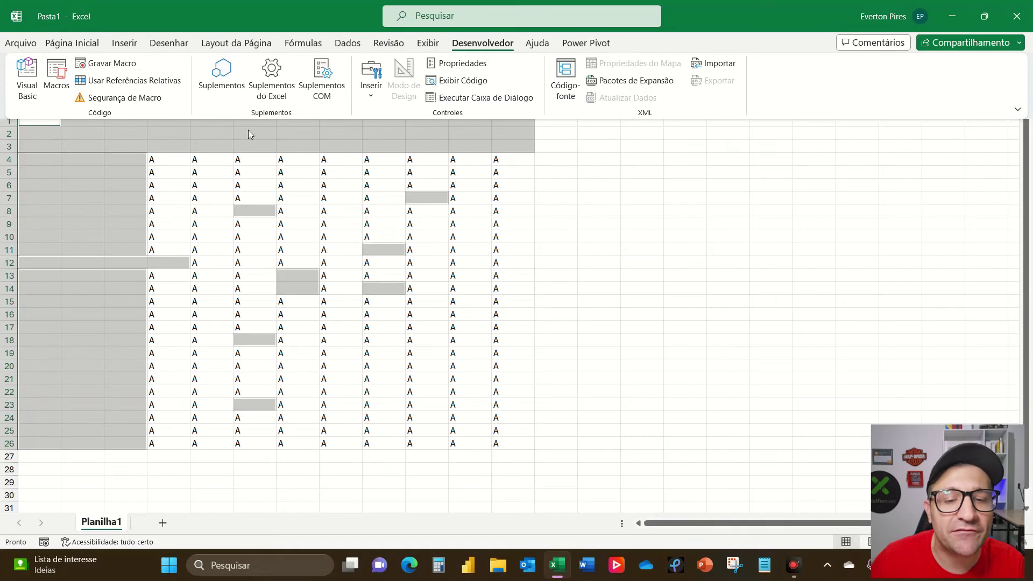
pyautogui.click(626, 211)
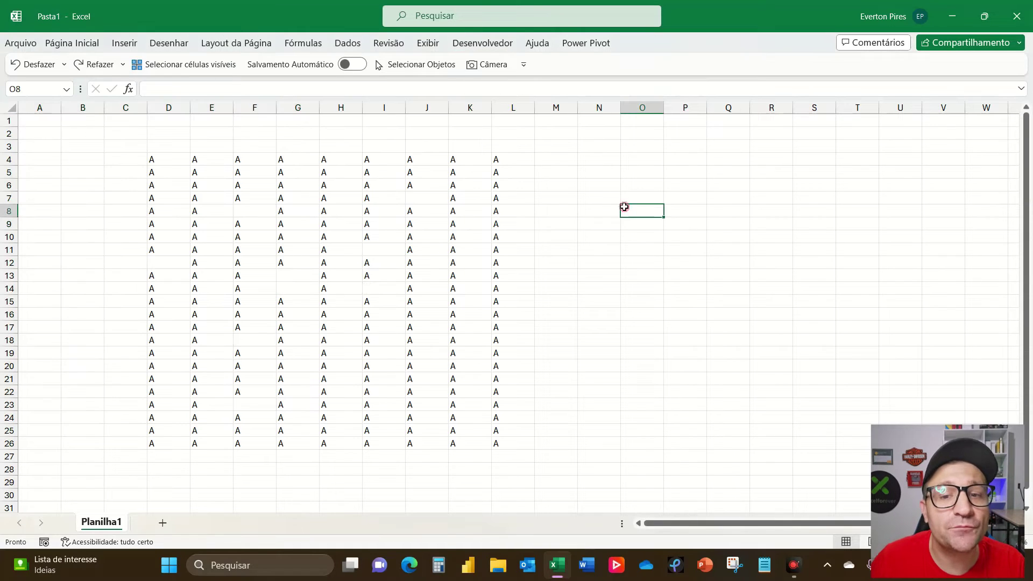
pyautogui.click(516, 225)
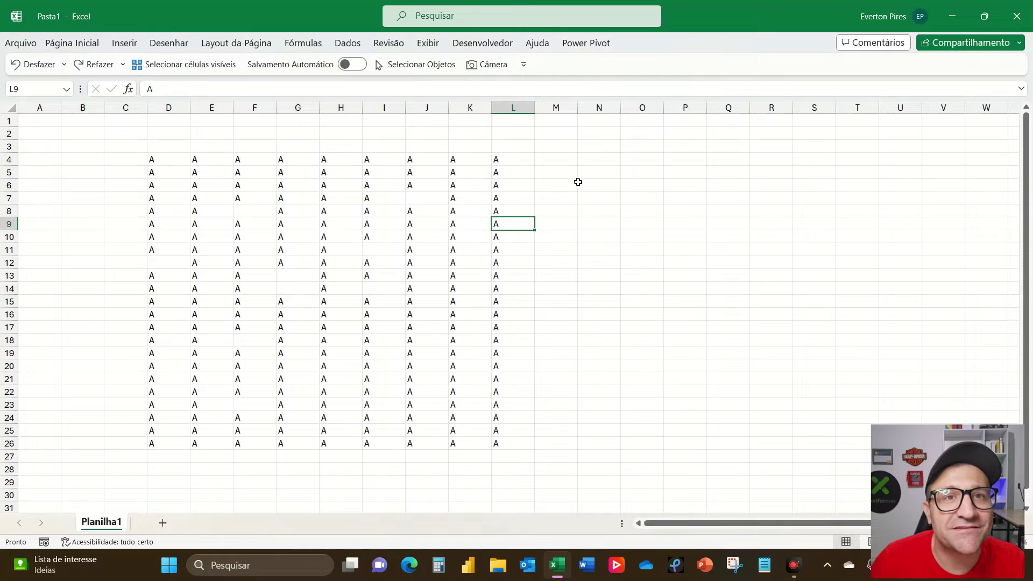
# - Draw a form button beside the data and assign it PERSONAL.XLSB!Selecionar
pyautogui.click(472, 46)
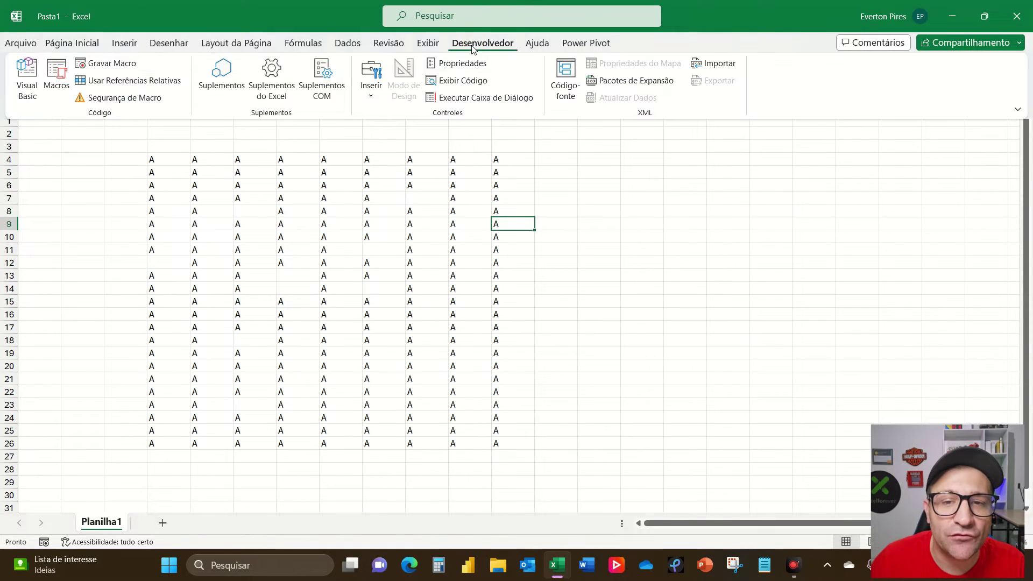
pyautogui.click(371, 86)
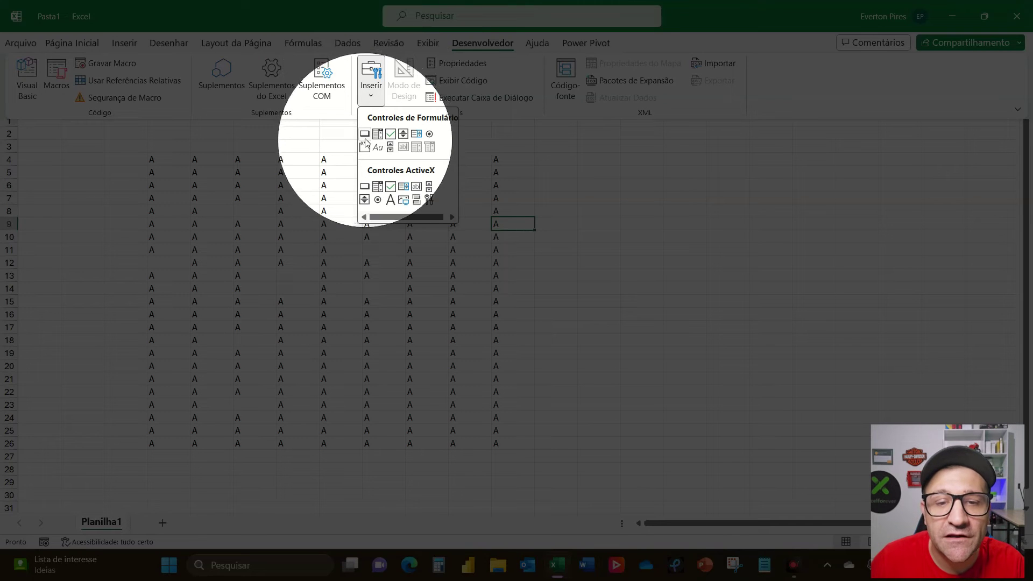
pyautogui.click(364, 133)
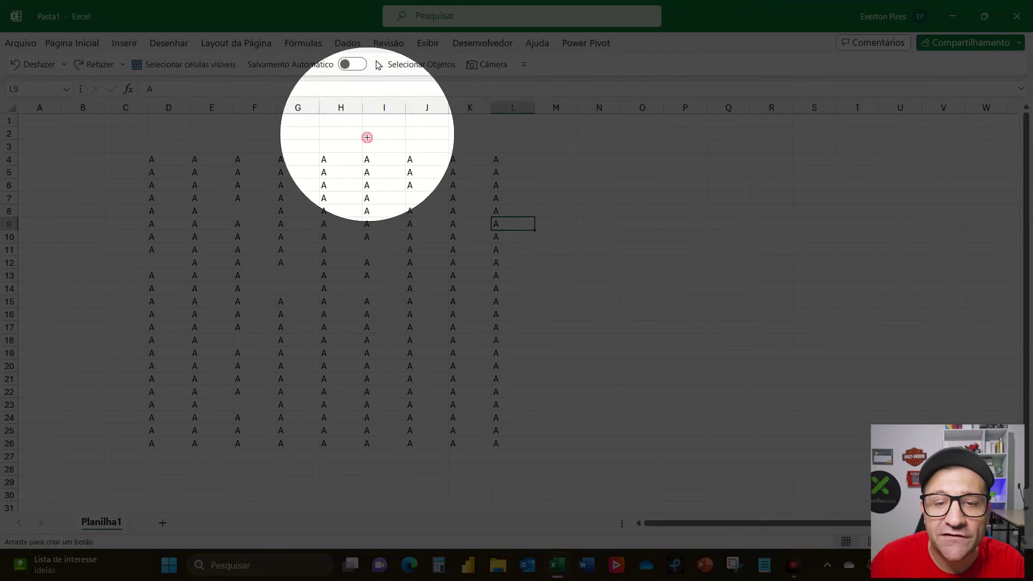
pyautogui.moveTo(624, 203); pyautogui.dragTo(698, 246)
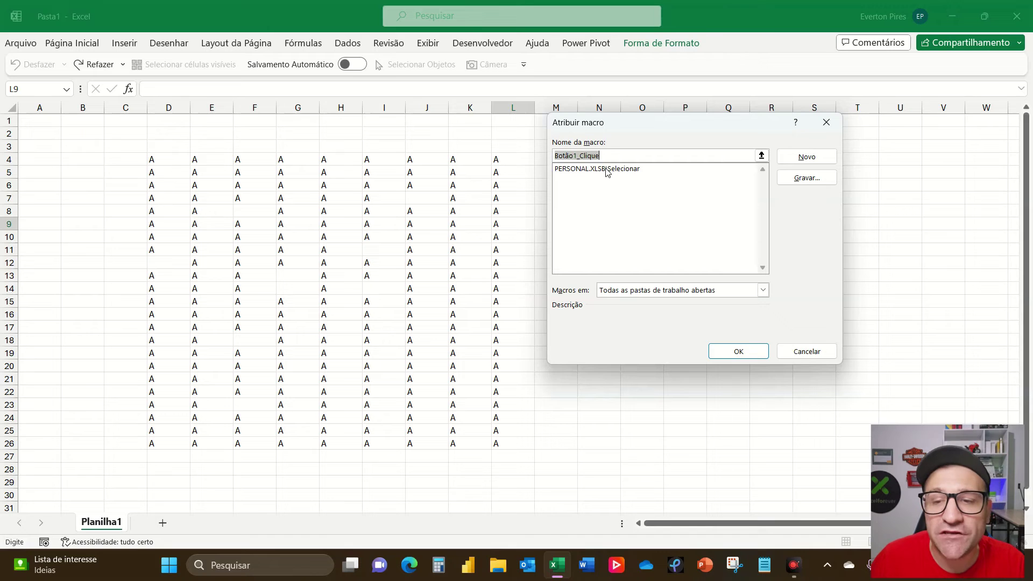
pyautogui.click(607, 170)
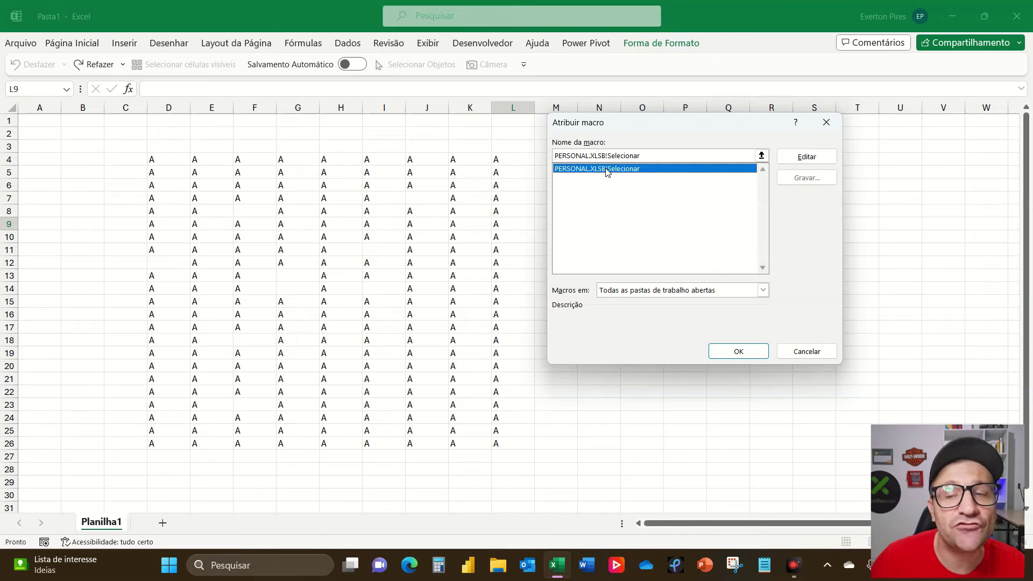
pyautogui.click(730, 355)
pyautogui.click(654, 314)
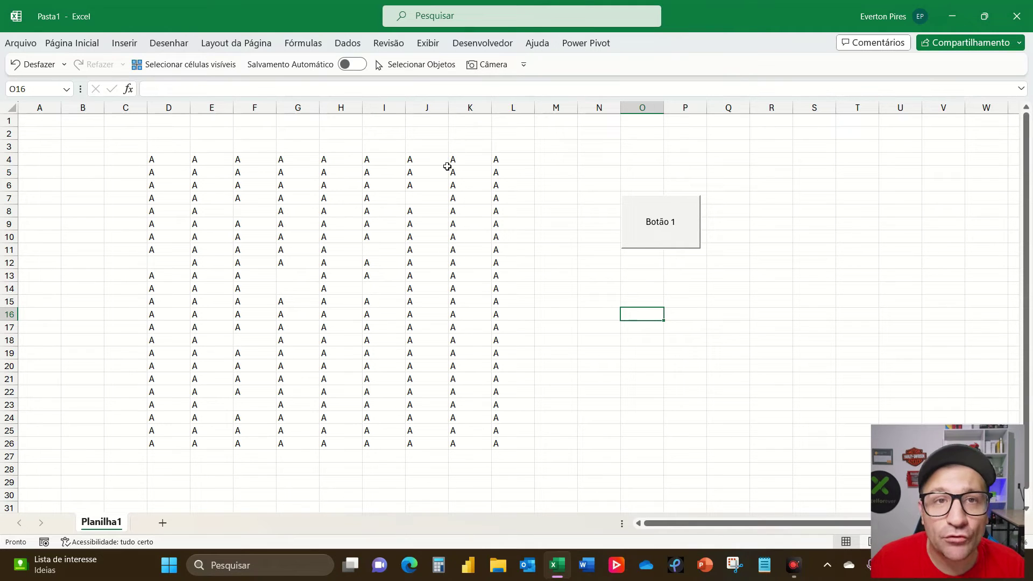
# - Select D4:L26, run Botão 1 to pick its blanks, then check Ir para Especial
pyautogui.moveTo(186, 163); pyautogui.dragTo(498, 442)
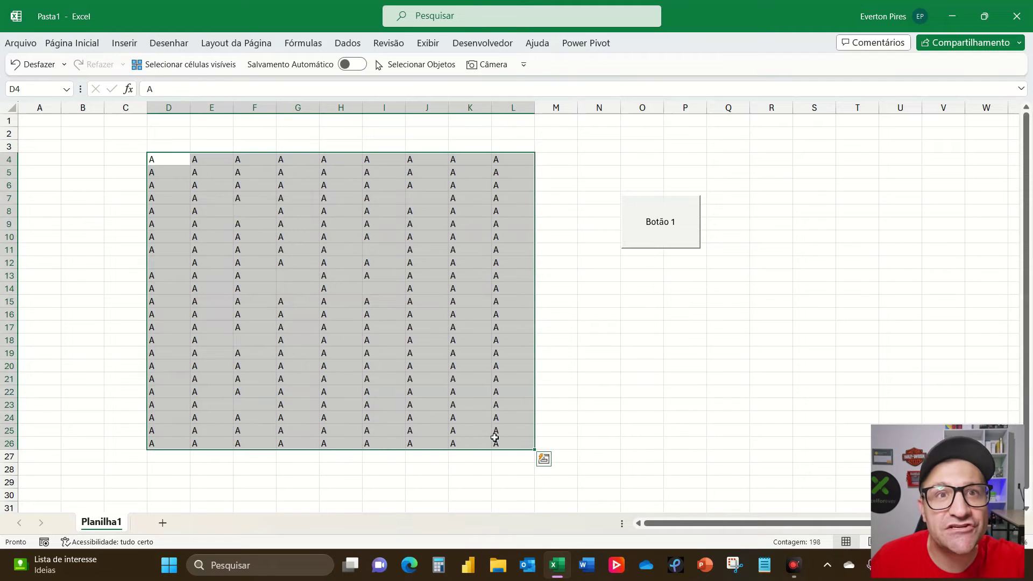
pyautogui.click(646, 221)
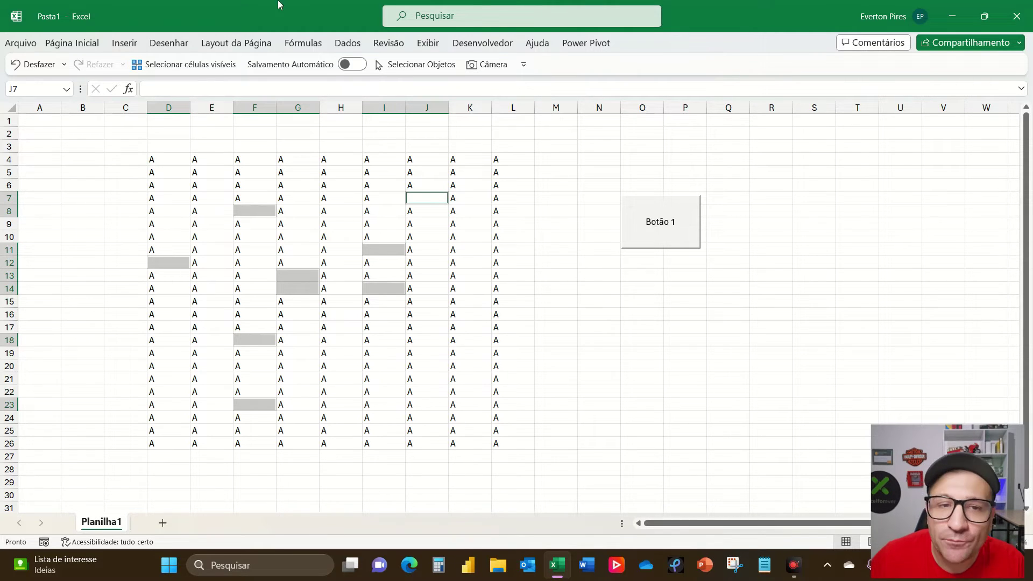
pyautogui.click(66, 47)
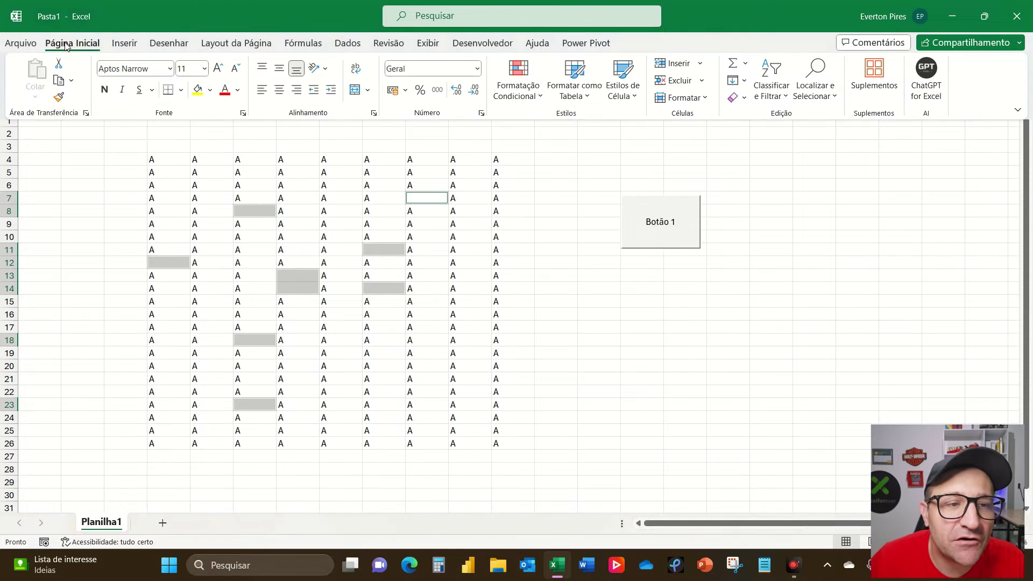
pyautogui.click(815, 96)
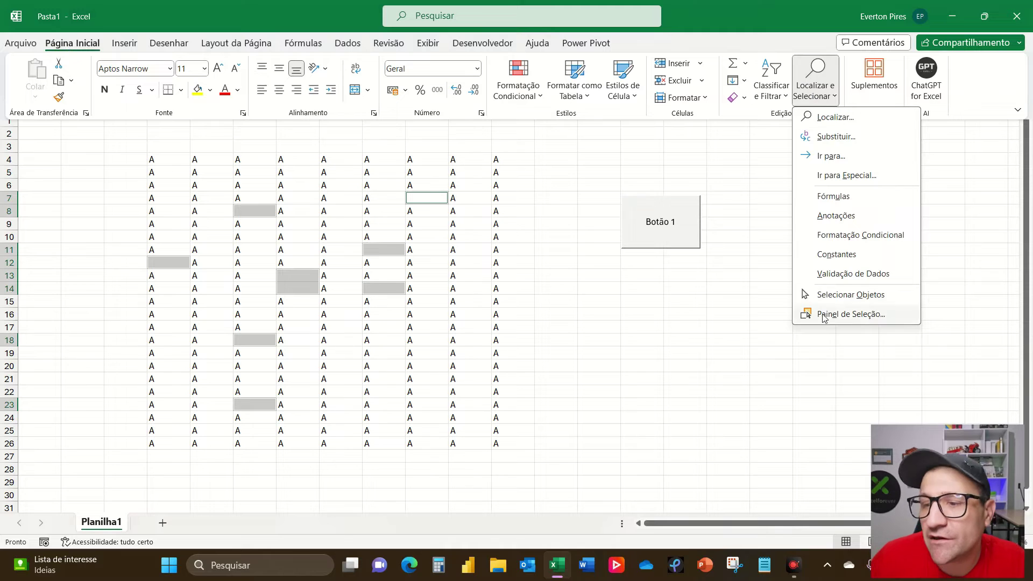
pyautogui.click(833, 174)
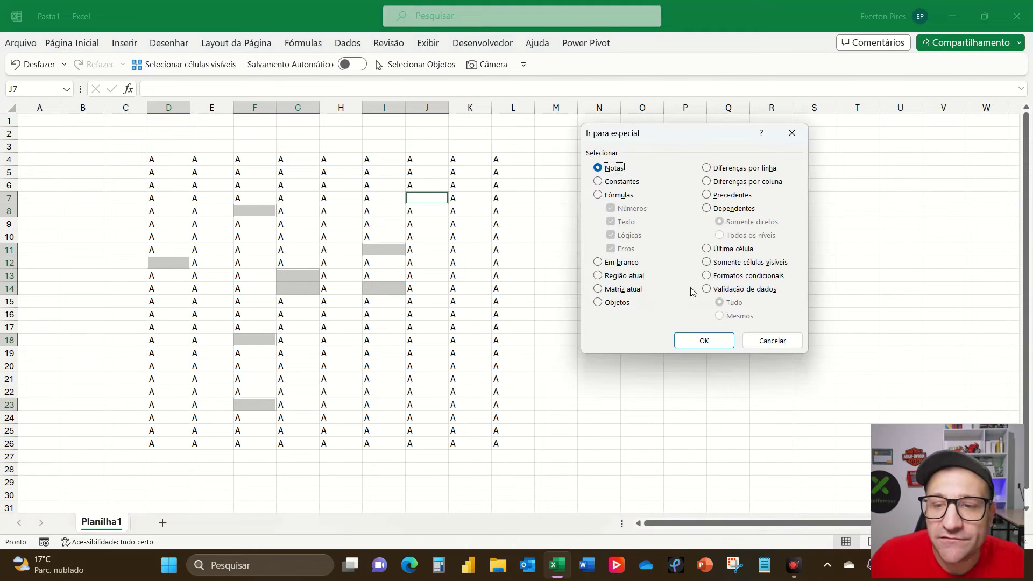
pyautogui.click(612, 263)
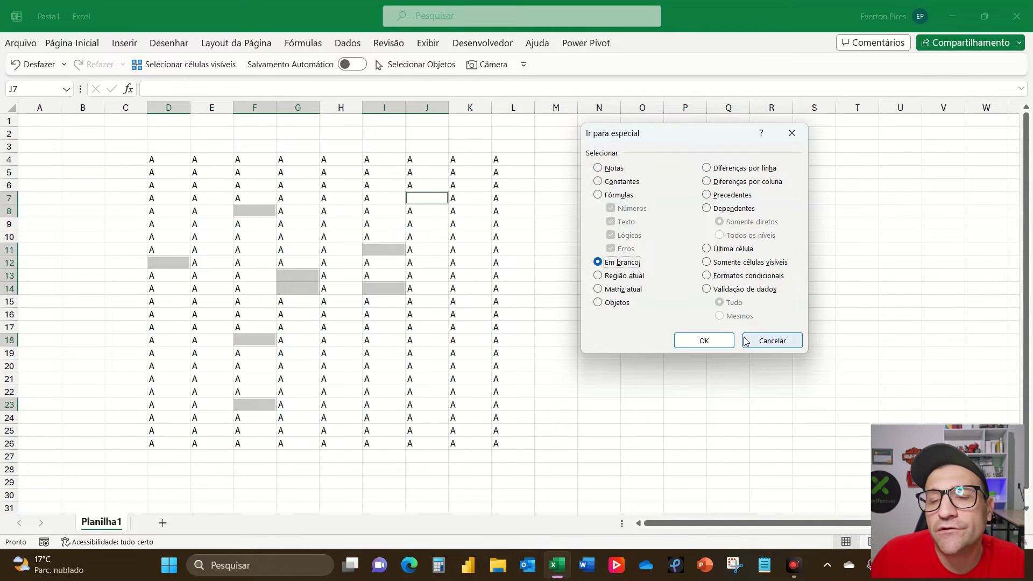
pyautogui.click(771, 340)
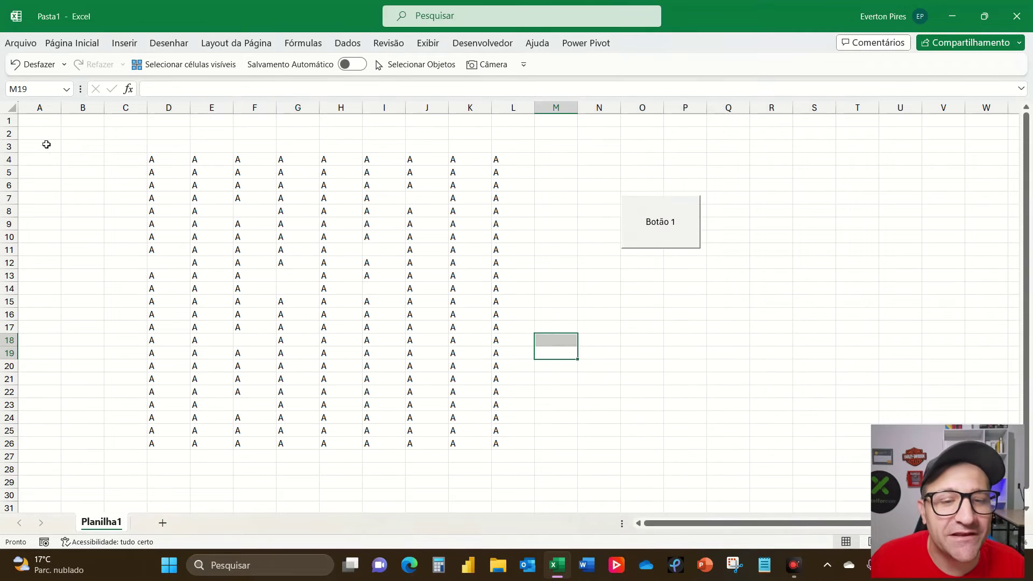
# - Test Botão 1 on the smaller D6:H18 range, then clear the selection
pyautogui.moveTo(156, 186); pyautogui.dragTo(352, 337)
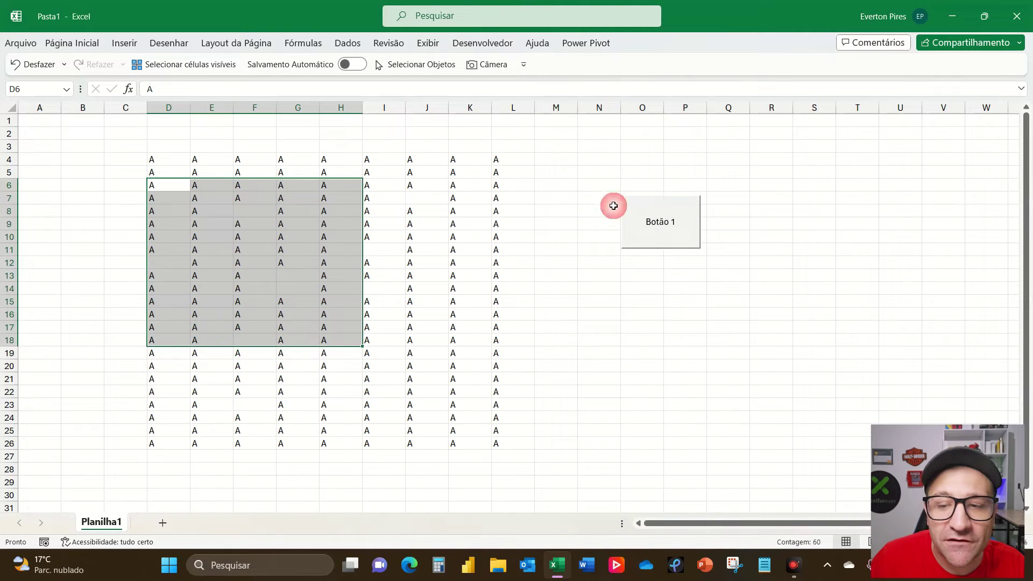
pyautogui.click(650, 230)
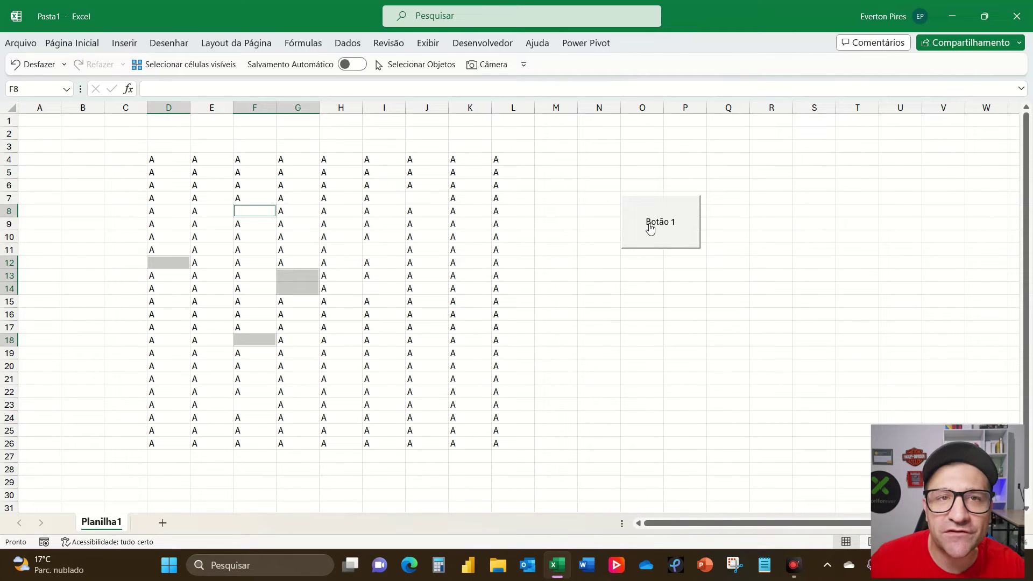
pyautogui.click(554, 170)
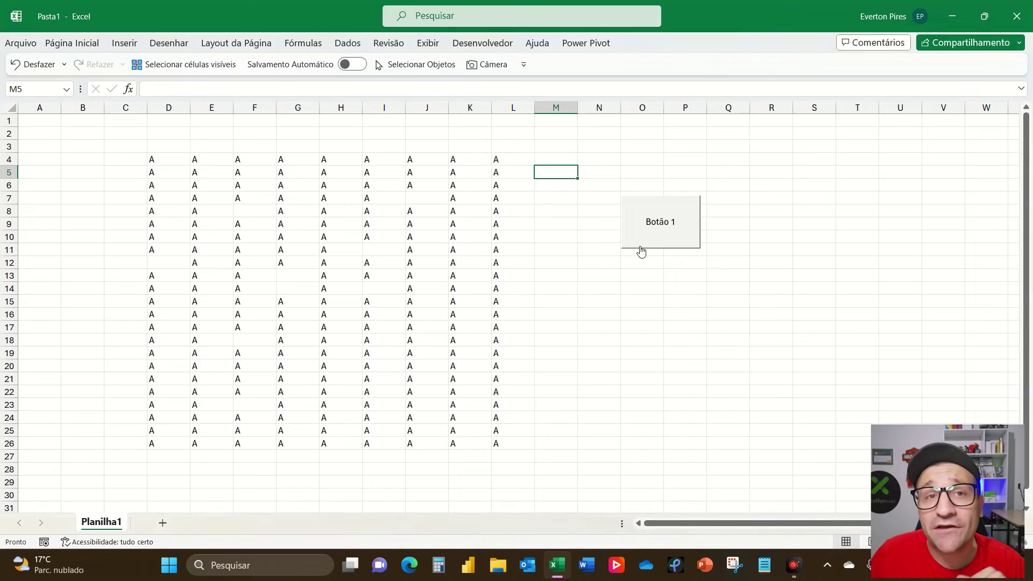
pyautogui.click(469, 44)
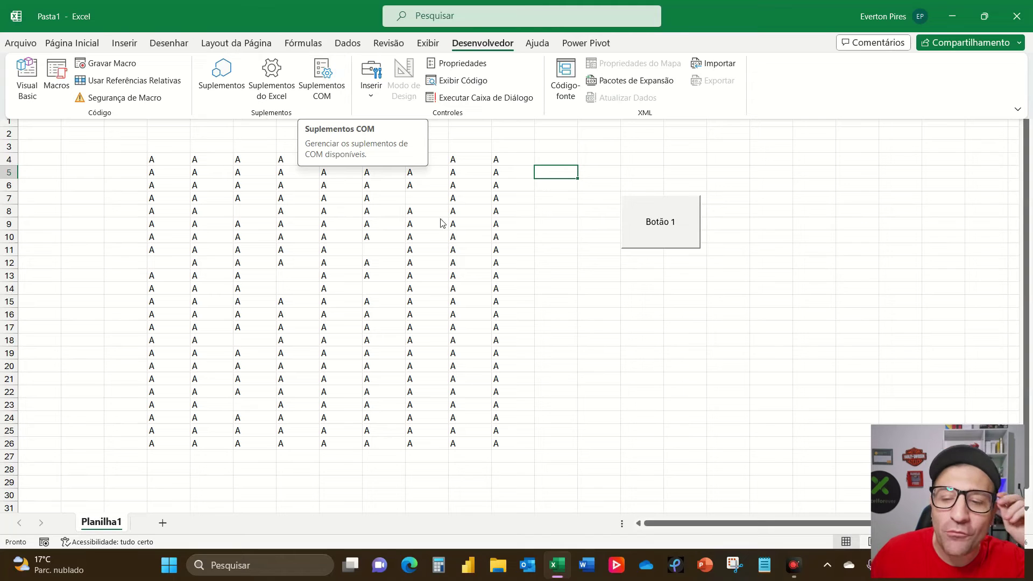
# - Select Botão 1 and delete it, then move the active cell to P14
pyautogui.rightClick(644, 227)
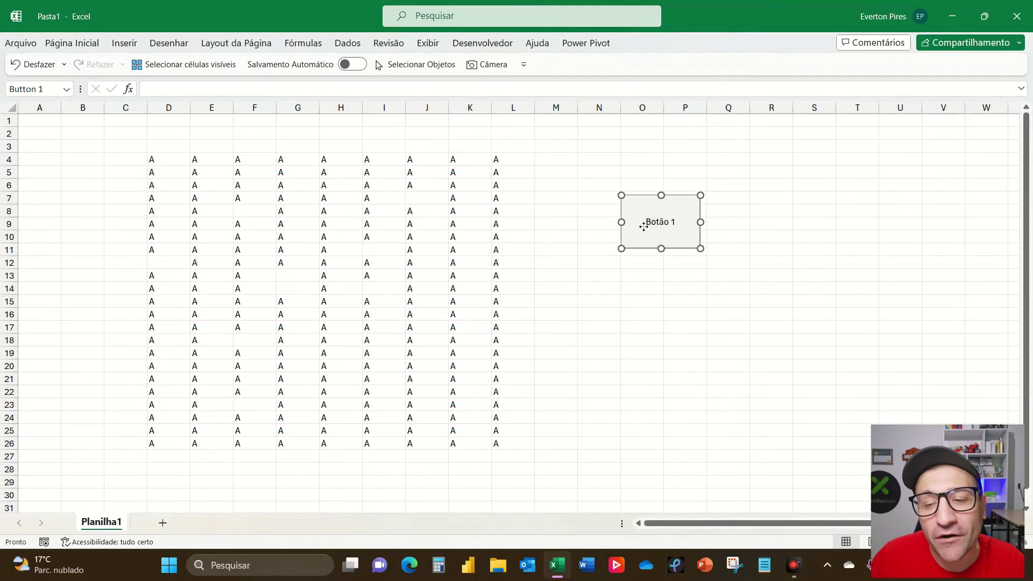
pyautogui.click(636, 196)
pyautogui.press('Delete')
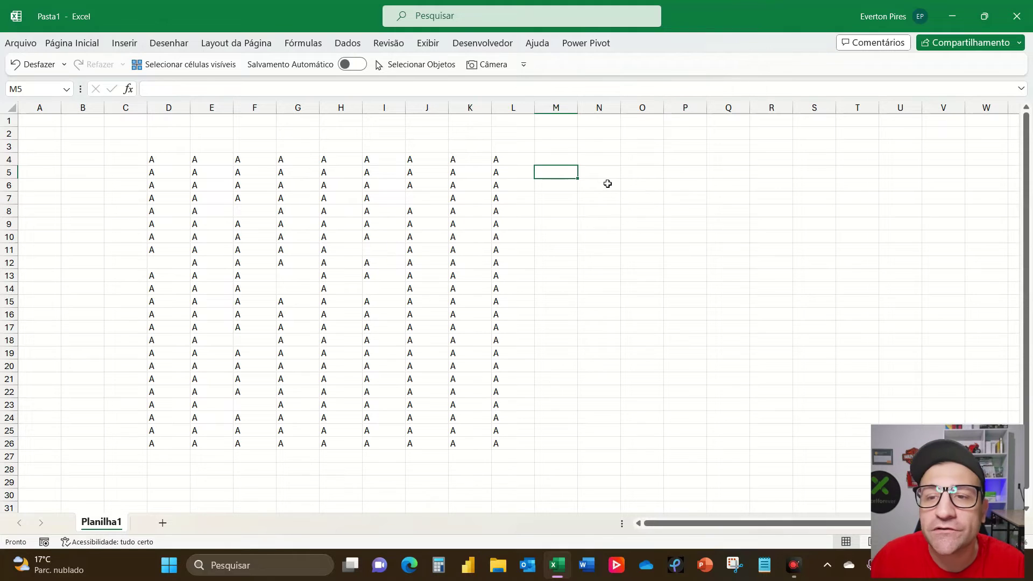
pyautogui.click(685, 288)
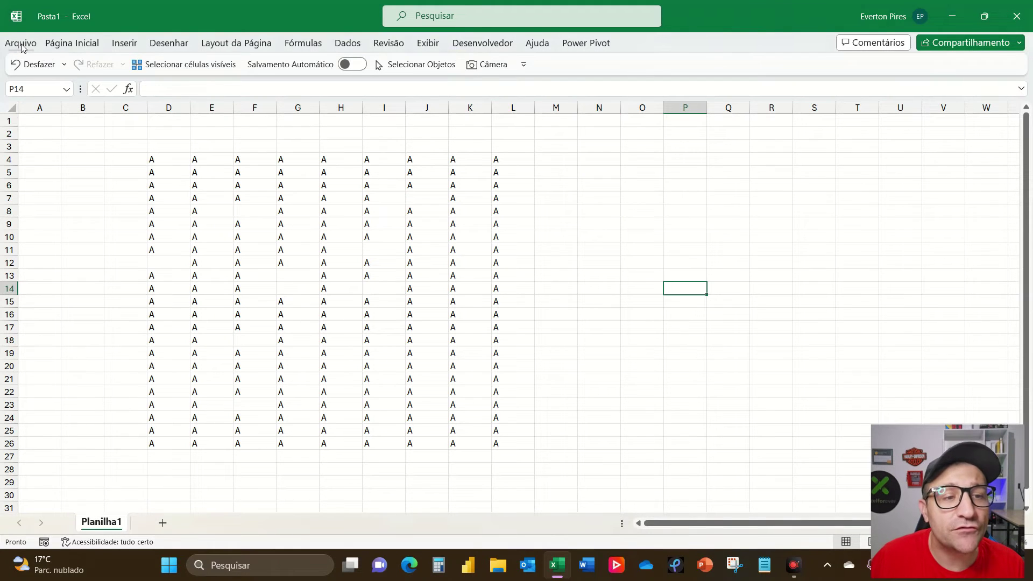
pyautogui.click(21, 46)
# - Show the Personalizar Faixa de Opções page in Excel Options and nudge the dialog up
pyautogui.click(38, 530)
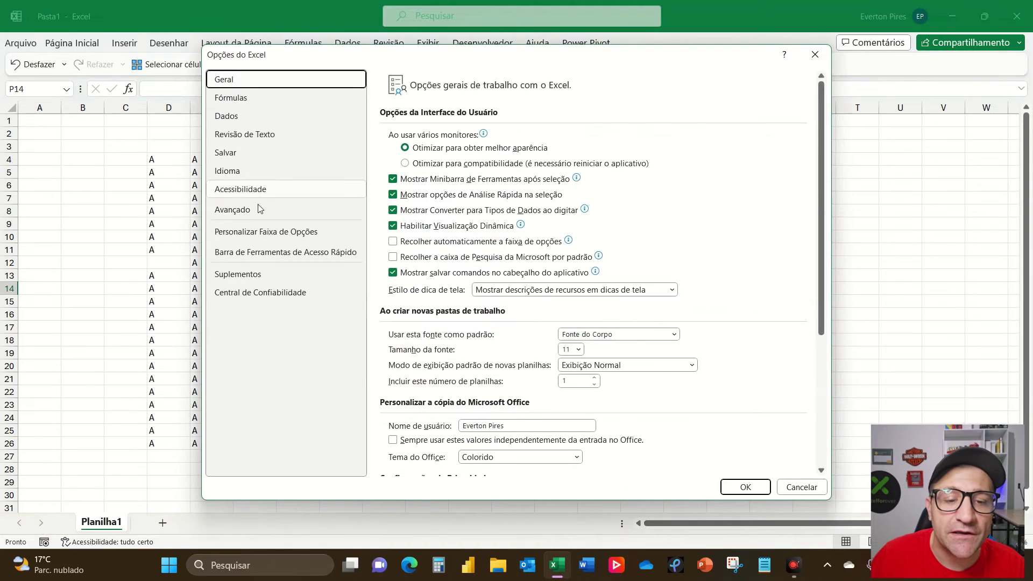
pyautogui.click(260, 234)
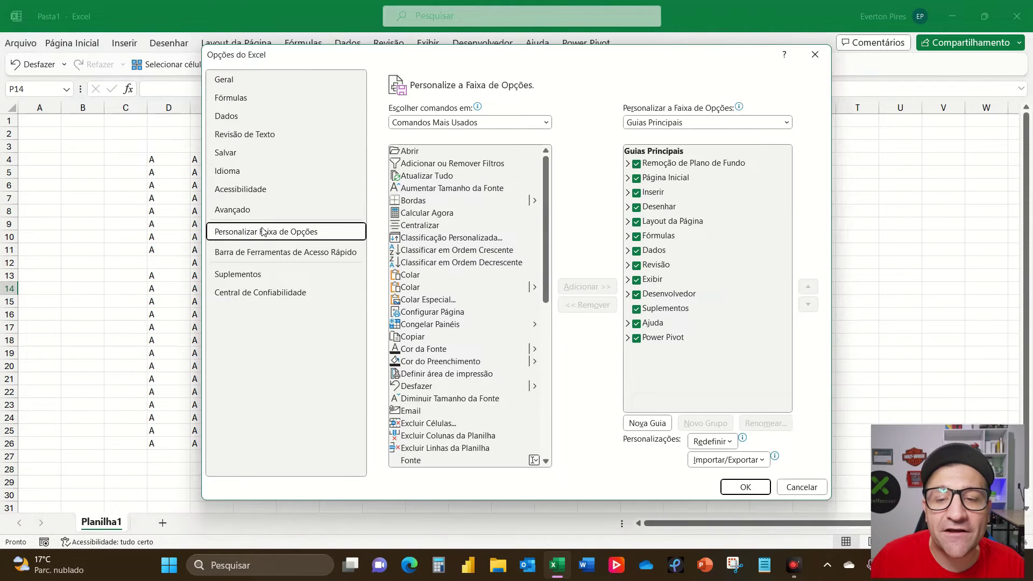
pyautogui.moveTo(587, 58); pyautogui.dragTo(573, 39)
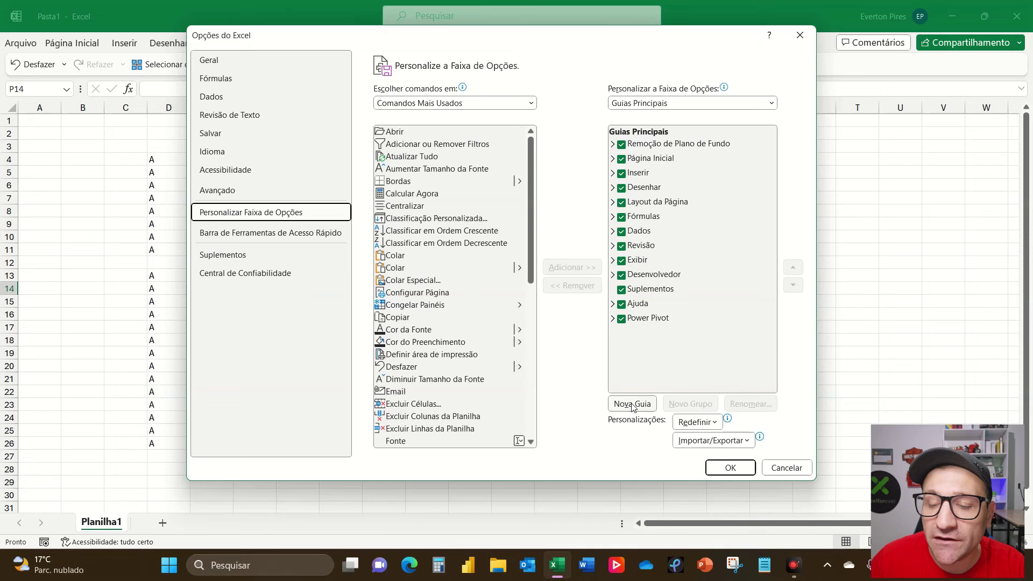
# - Add a new custom ribbon tab and rename it 'Pessoal', keeping its default new group
pyautogui.click(633, 407)
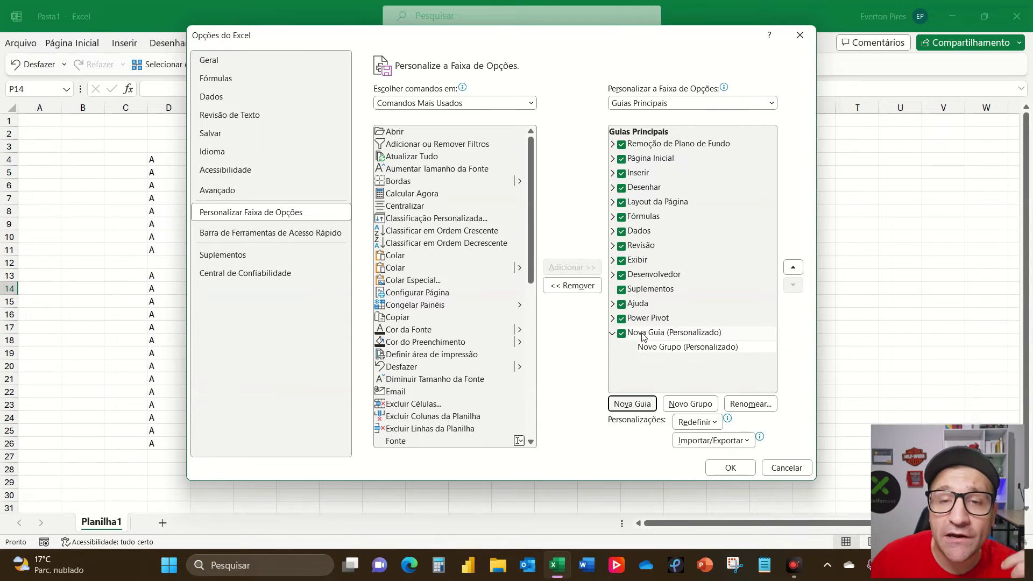
pyautogui.click(643, 336)
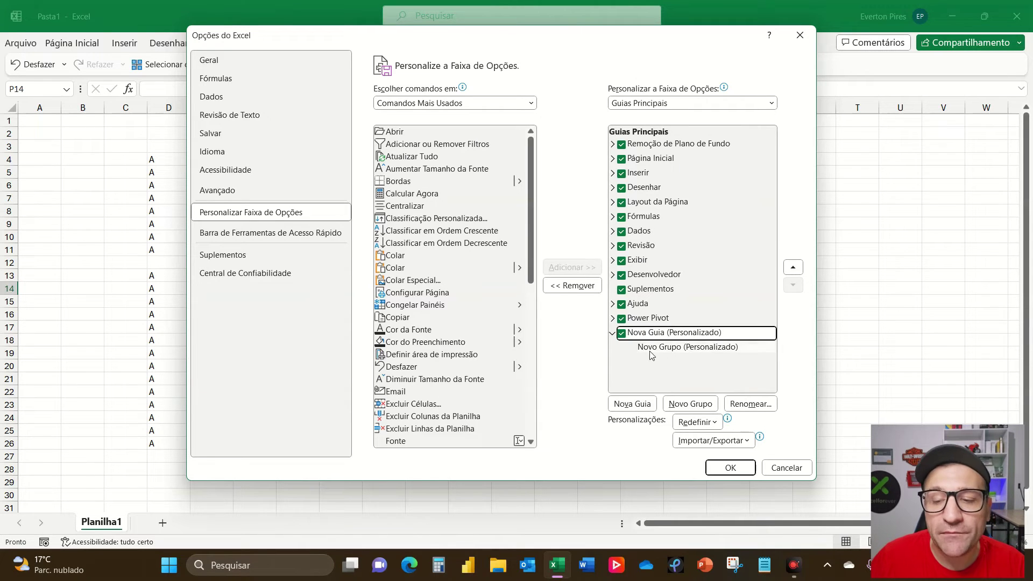
pyautogui.click(648, 347)
pyautogui.click(639, 334)
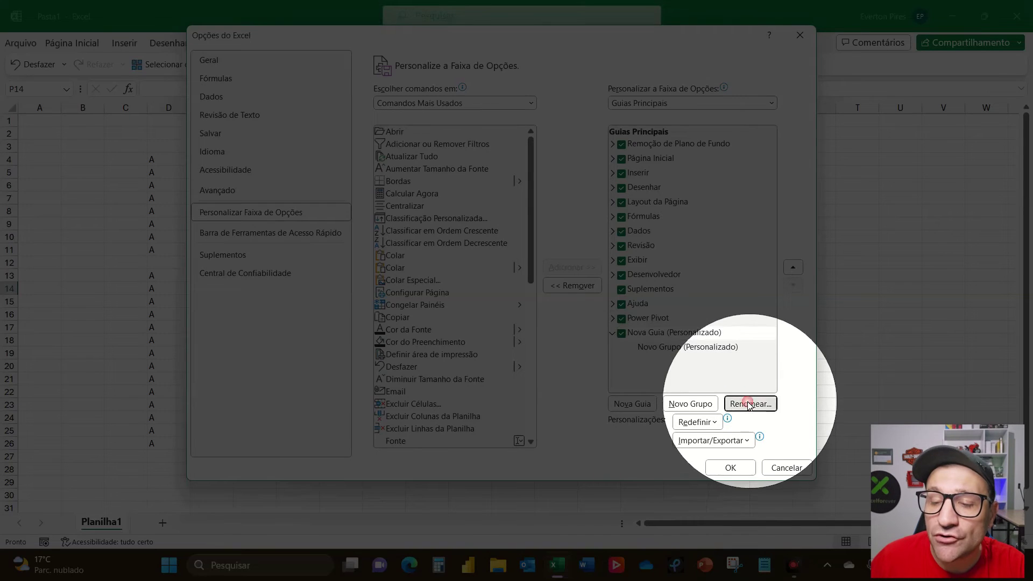
pyautogui.click(749, 404)
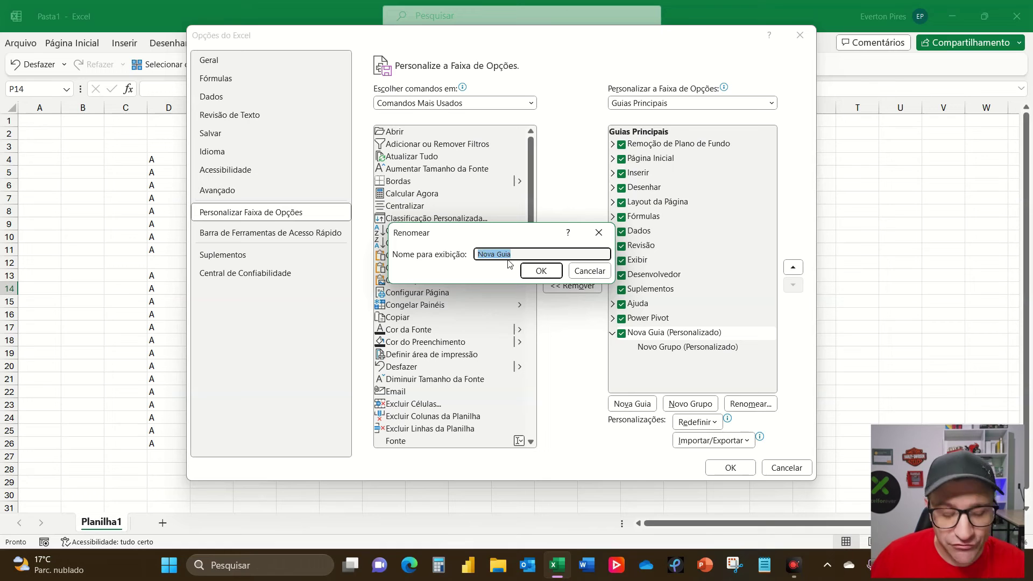
pyautogui.write('Pessoa')
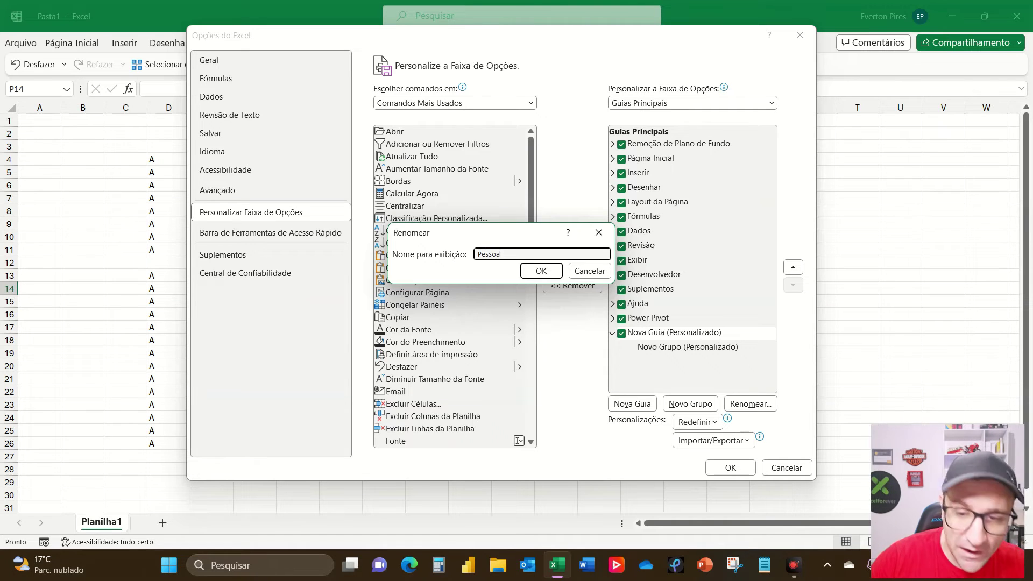
pyautogui.write('l')
pyautogui.click(541, 271)
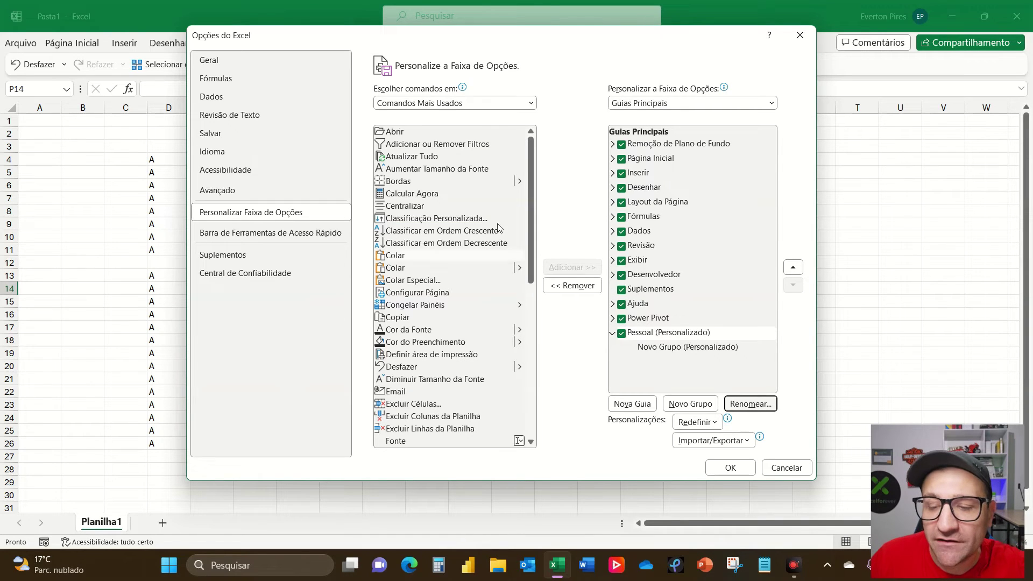
# - Rename the new group to 'Macros', apply the changes and open the empty Pessoal tab
pyautogui.click(666, 348)
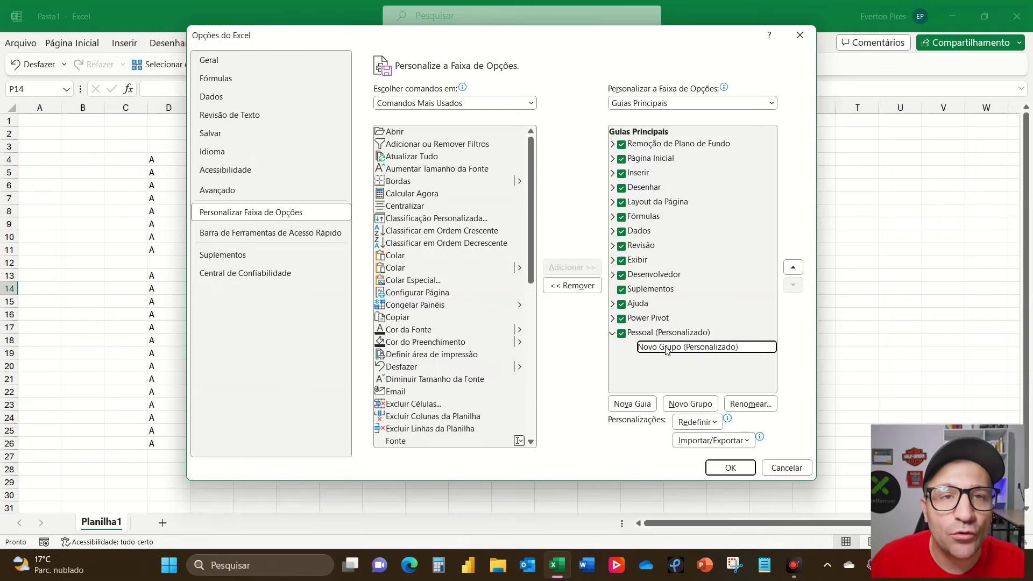
pyautogui.click(750, 403)
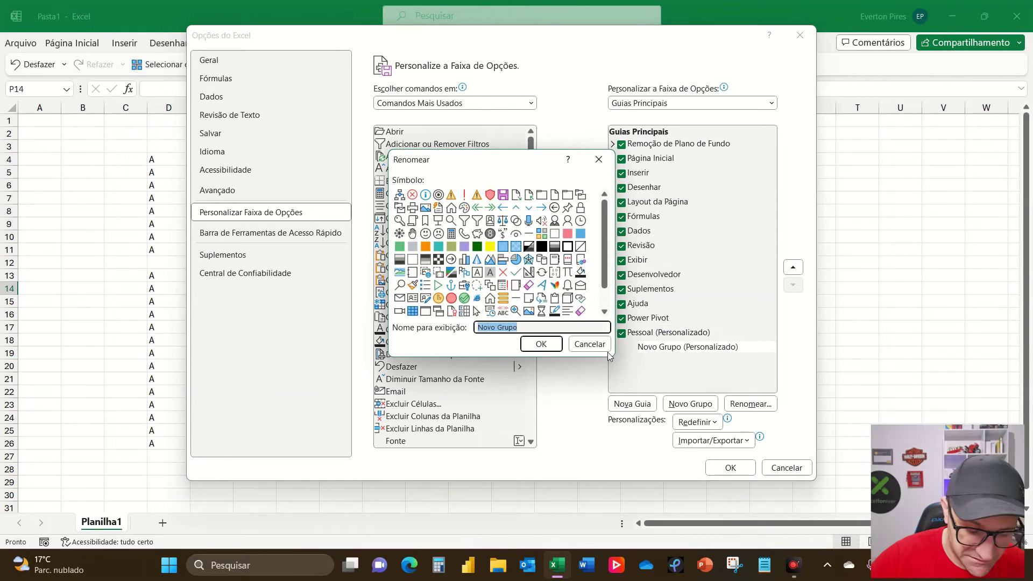
pyautogui.write('Macros')
pyautogui.click(536, 345)
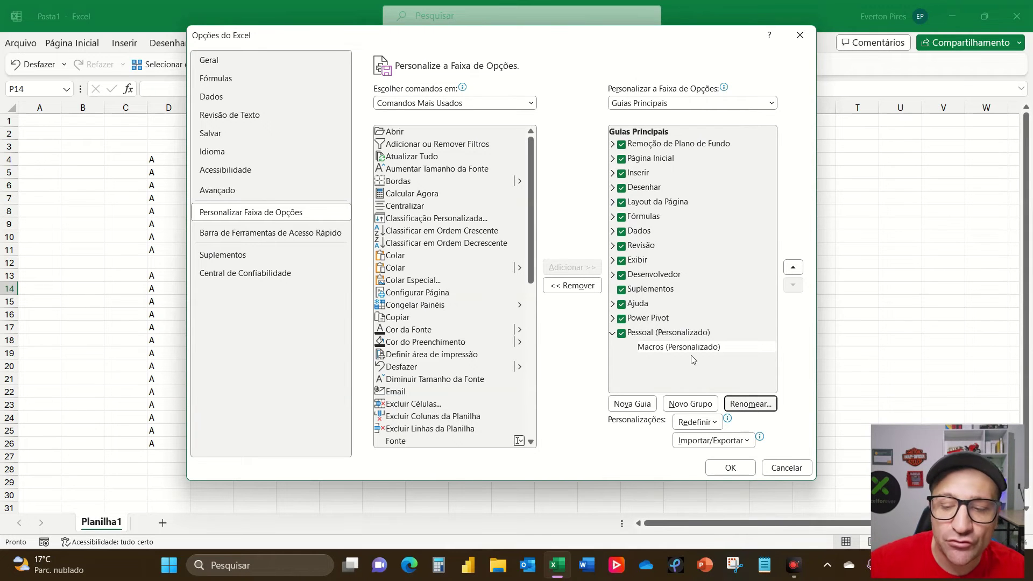
pyautogui.click(742, 468)
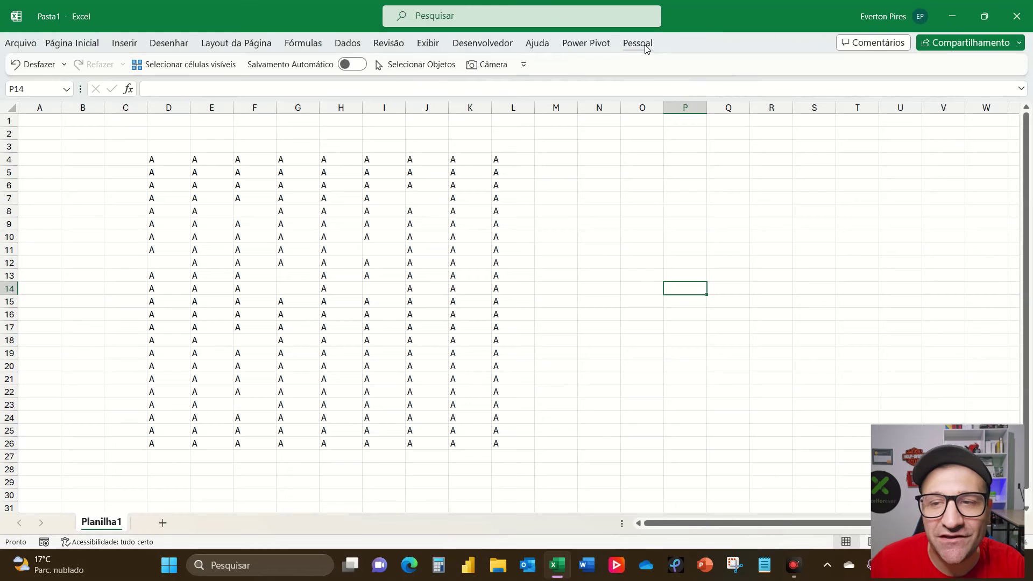
pyautogui.click(643, 46)
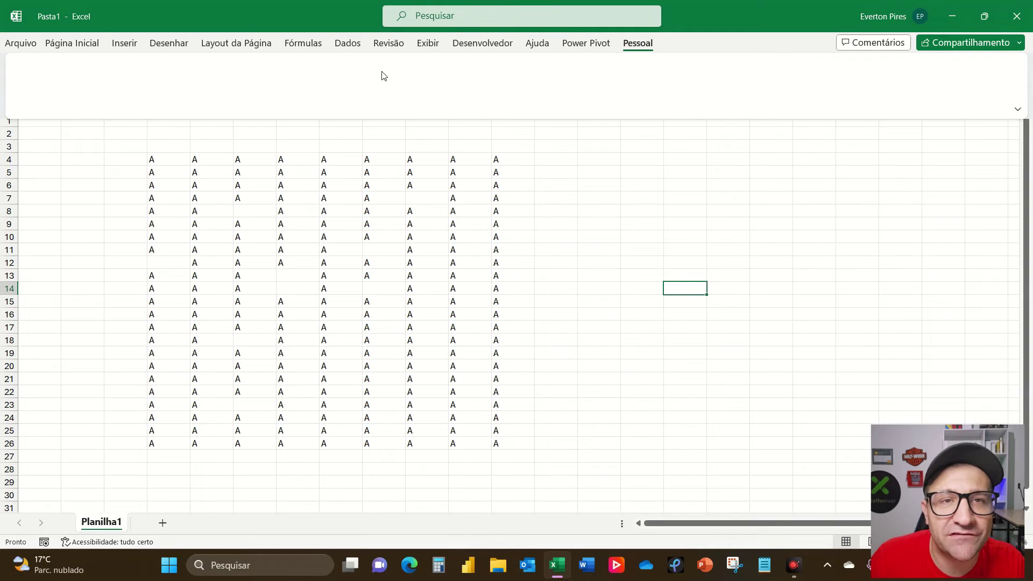
# - Reopen Personalizar a Faixa de Opções from the ribbon's right-click menu
pyautogui.rightClick(670, 79)
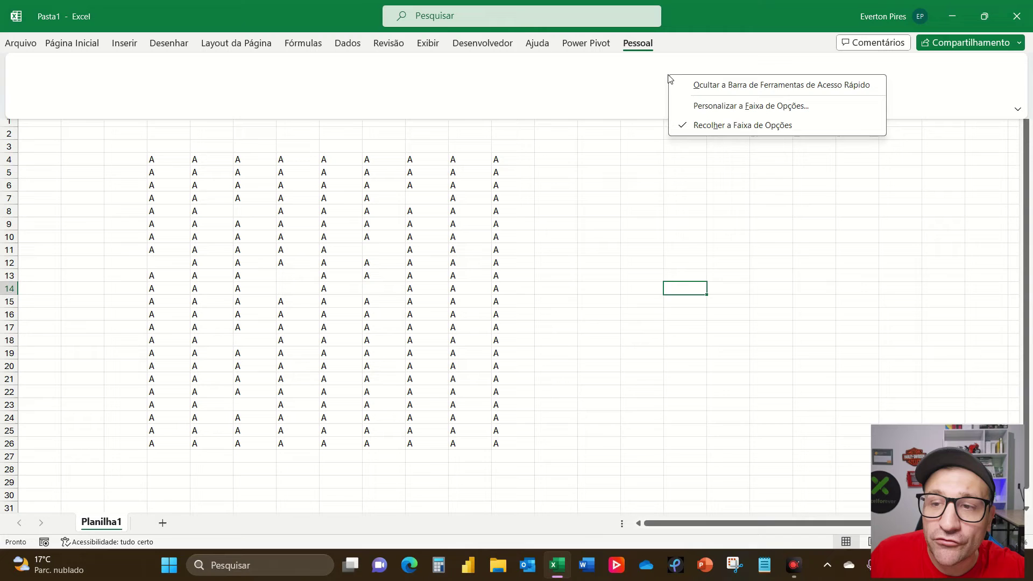
pyautogui.click(701, 105)
pyautogui.moveTo(677, 108)
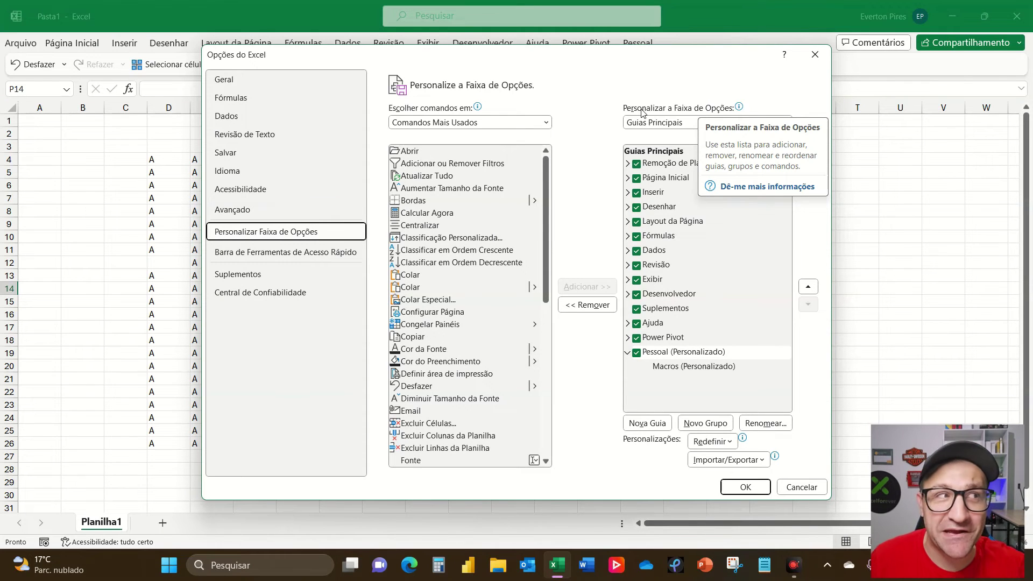
# - With the Macros (Personalizado) group selected, set Escolher comandos em to Macros
pyautogui.click(672, 367)
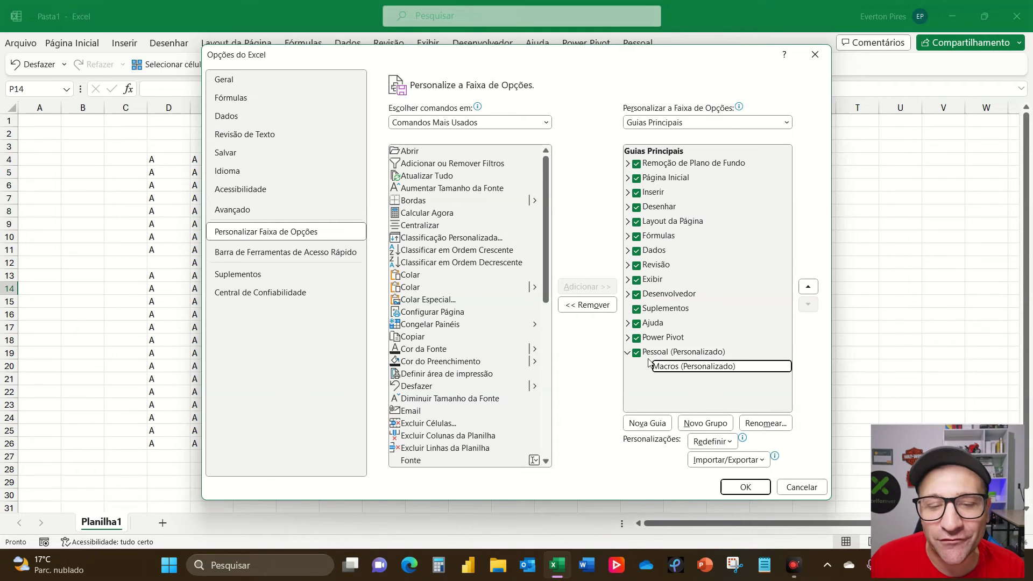
pyautogui.click(335, 236)
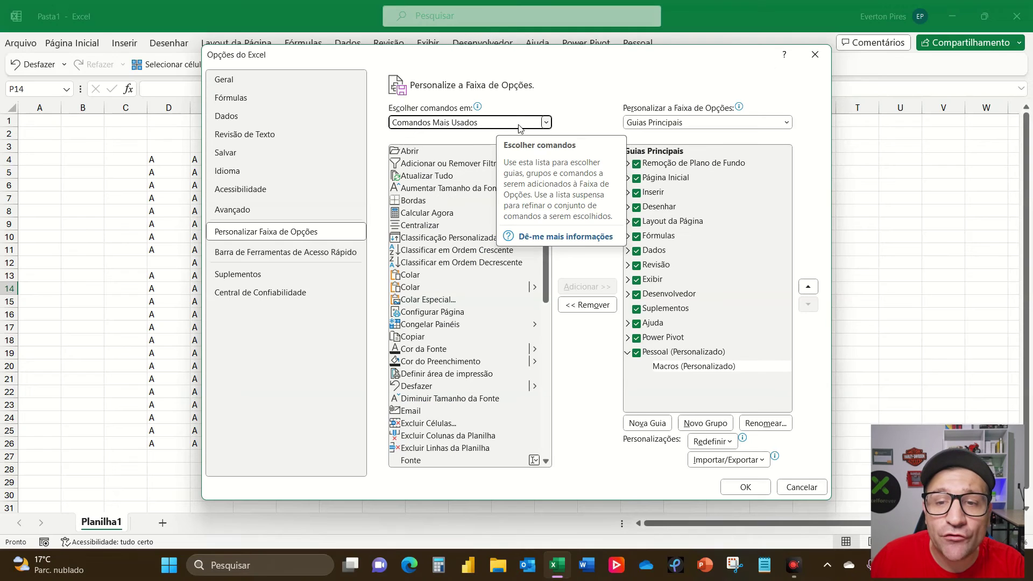
pyautogui.click(521, 127)
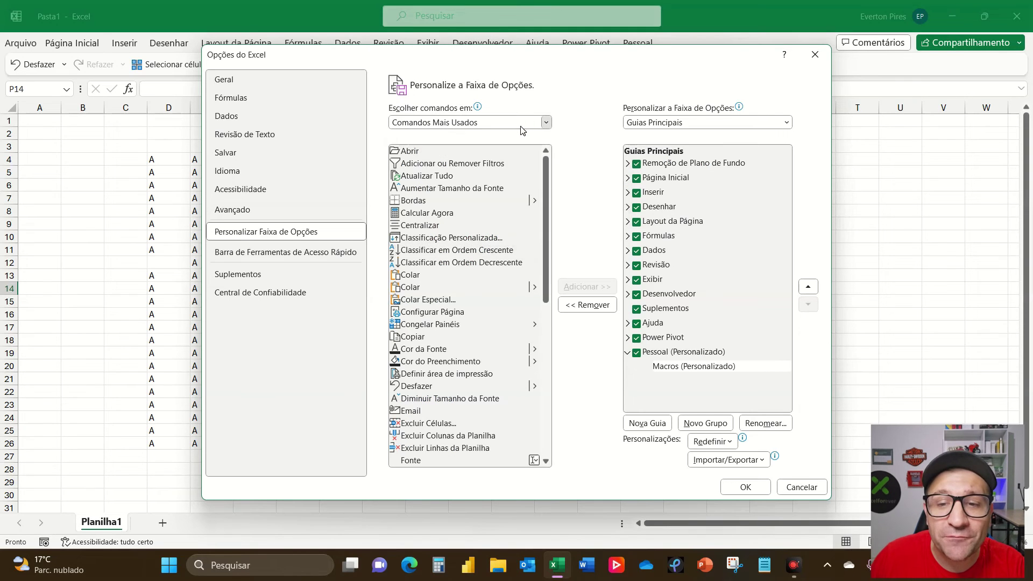
pyautogui.click(520, 126)
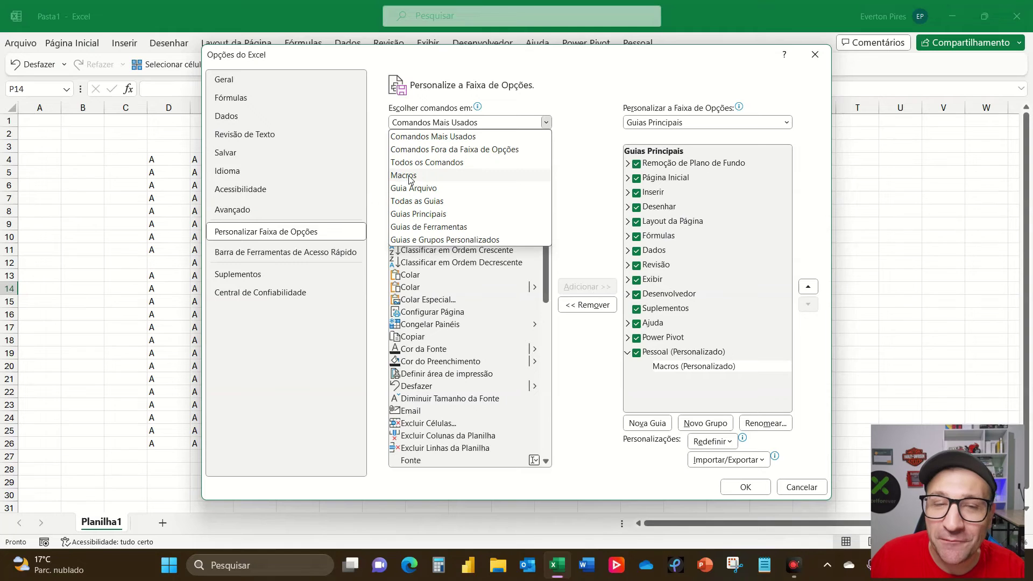
pyautogui.click(410, 176)
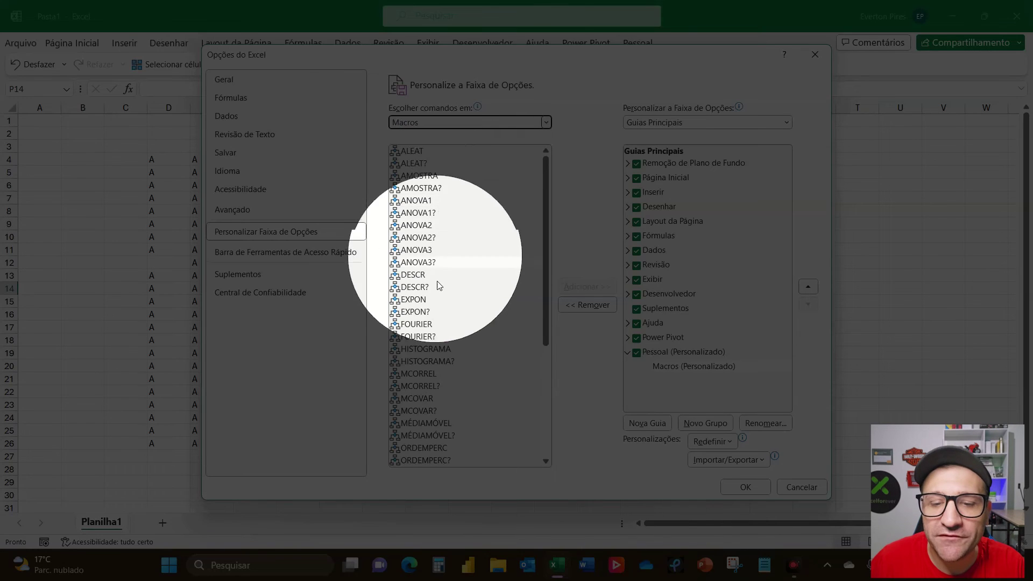
# - Add PERSONAL.XLSB!Selecionar to the Pessoal tab's Macros group using Adicionar >>
pyautogui.scroll(-2, 438, 299)
pyautogui.scroll(-2, 438, 323)
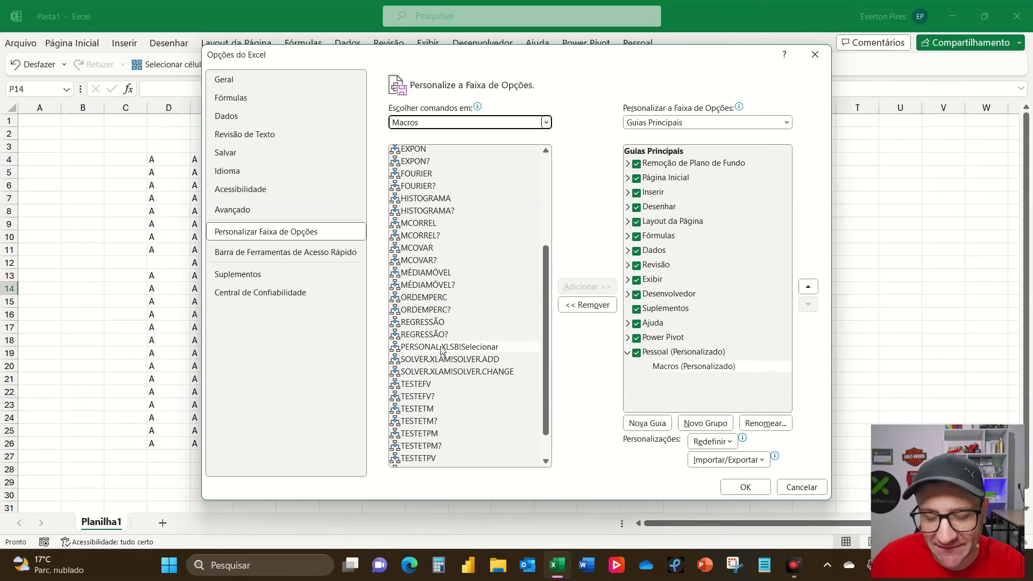
pyautogui.moveTo(438, 348); pyautogui.dragTo(440, 349)
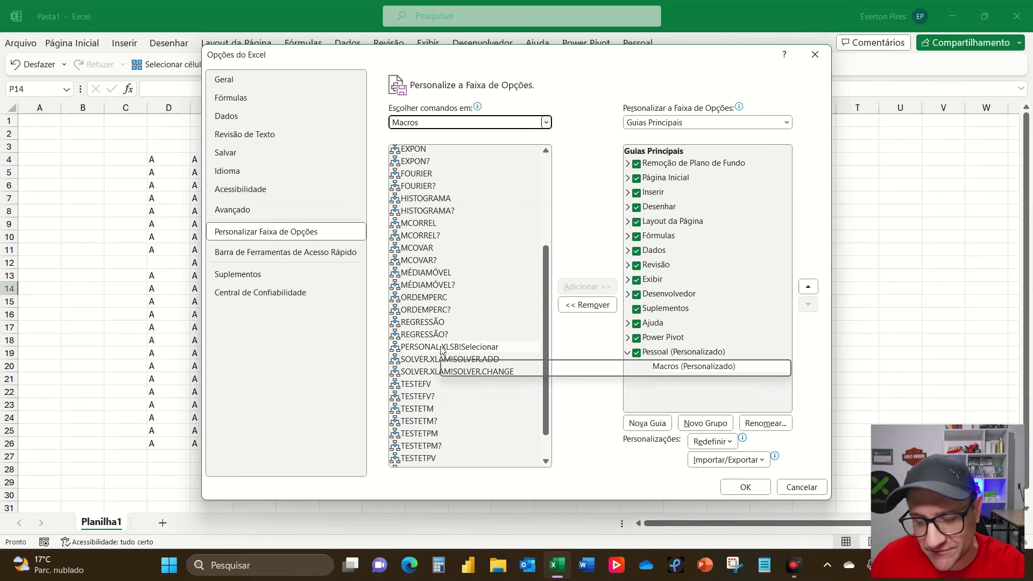
pyautogui.click(441, 348)
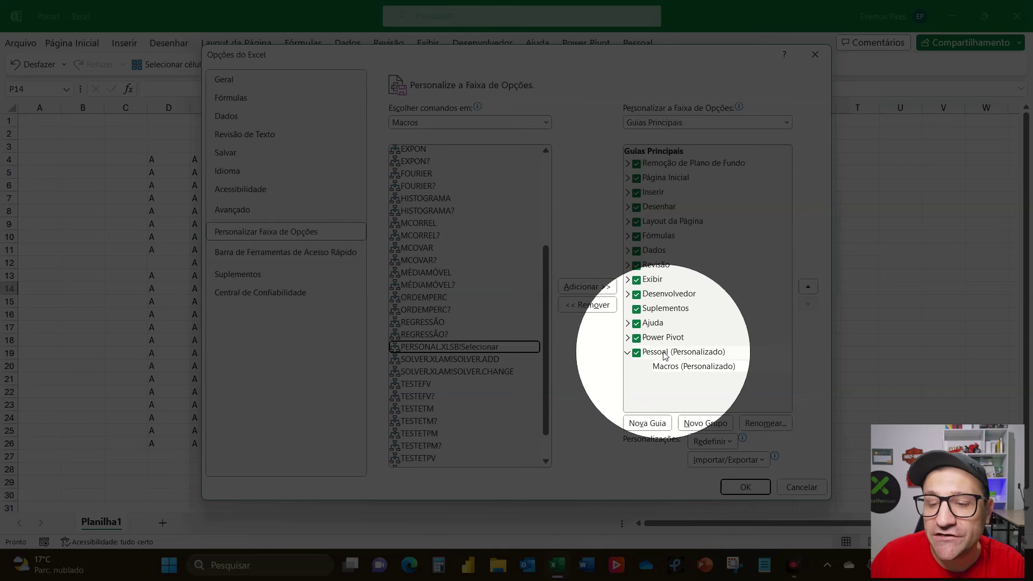
pyautogui.click(665, 354)
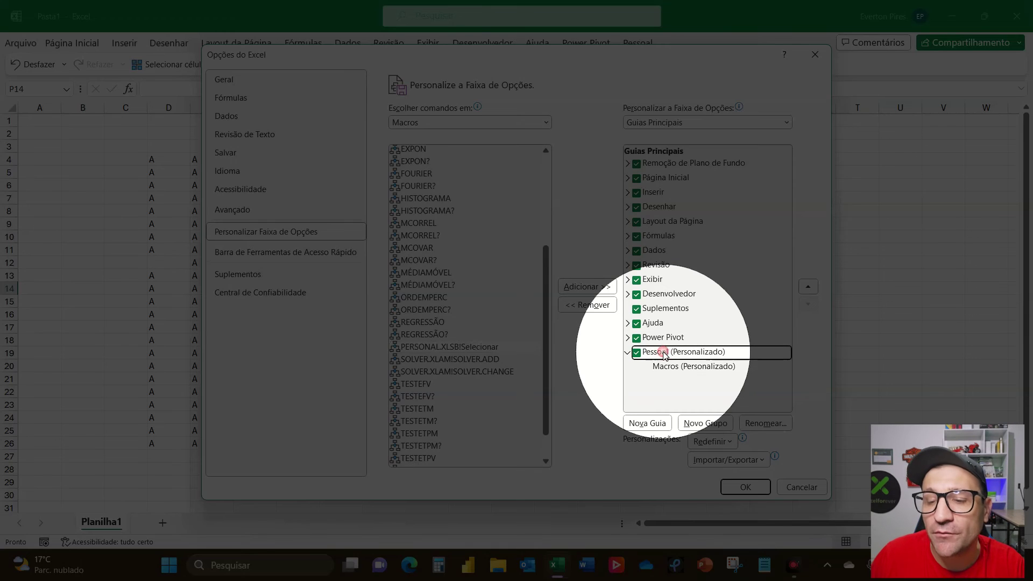
pyautogui.click(667, 368)
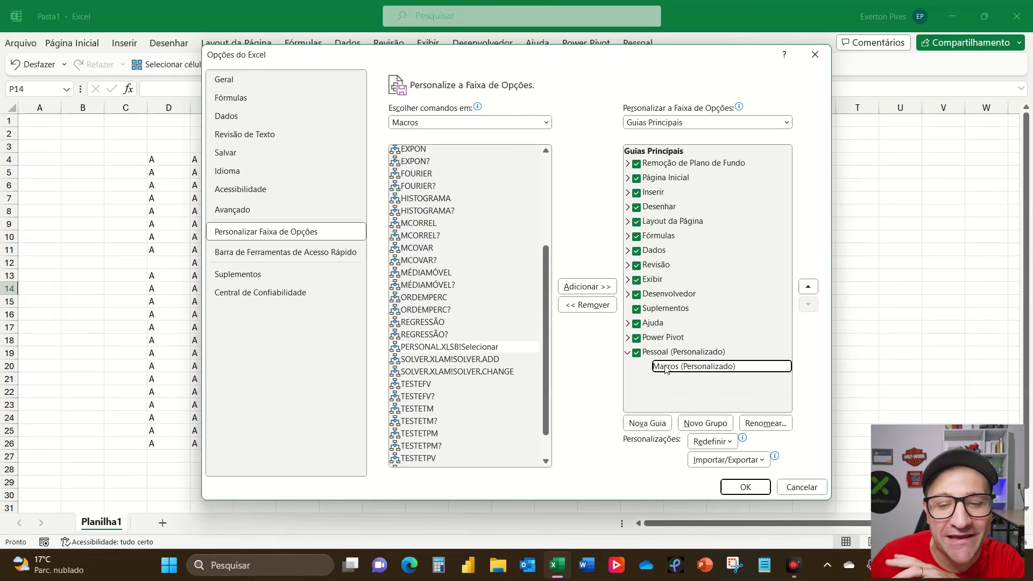
pyautogui.click(420, 347)
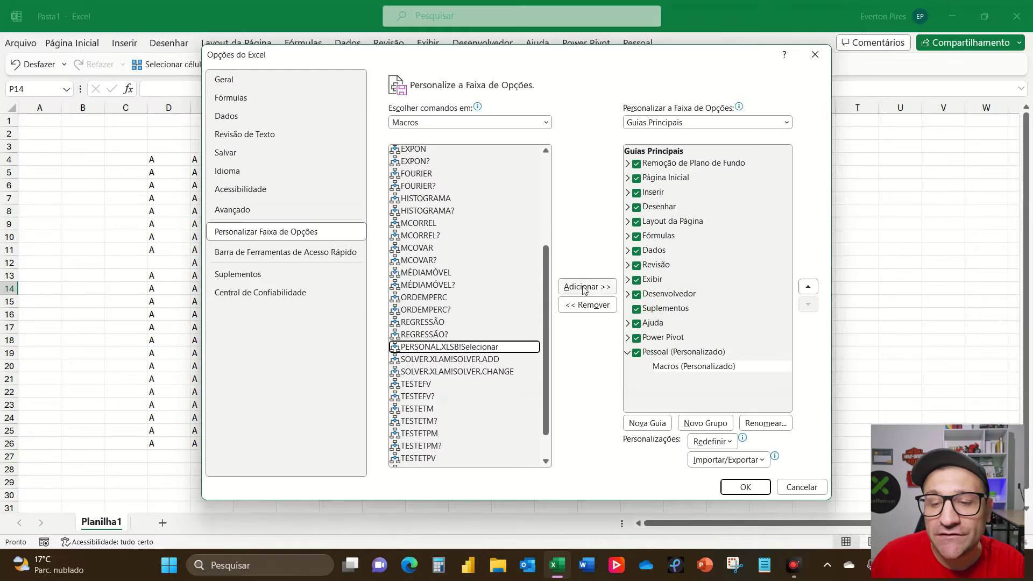
pyautogui.click(583, 291)
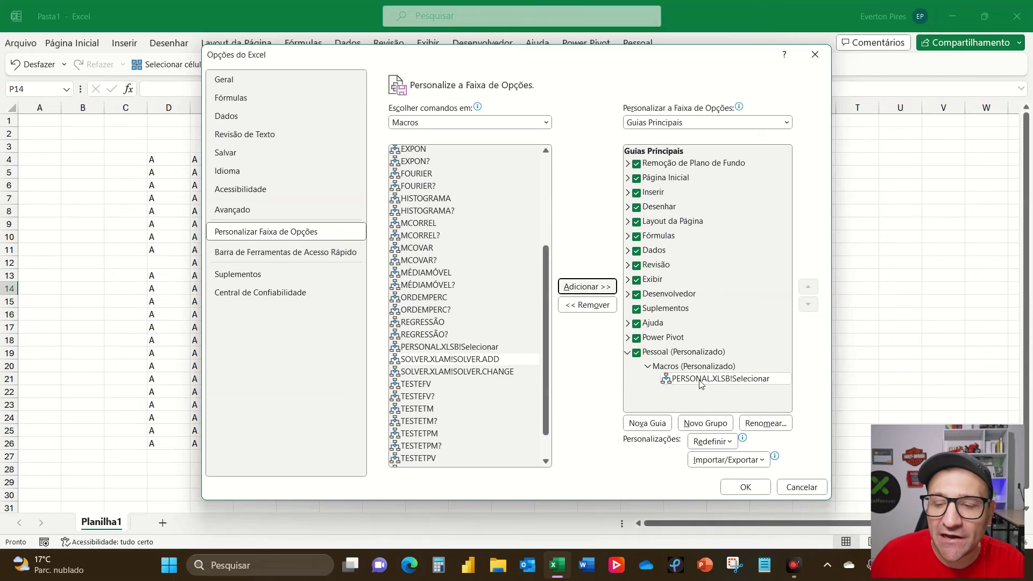
pyautogui.click(701, 379)
# - Rename the macro entry to 'Select vazias' and assign it a plain square symbol
pyautogui.click(758, 423)
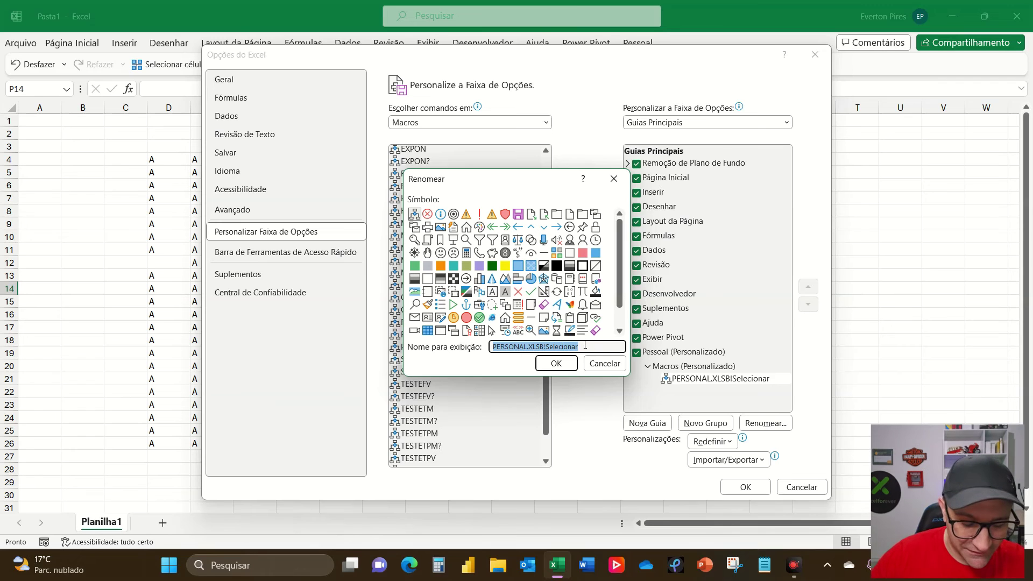
pyautogui.write('Select ')
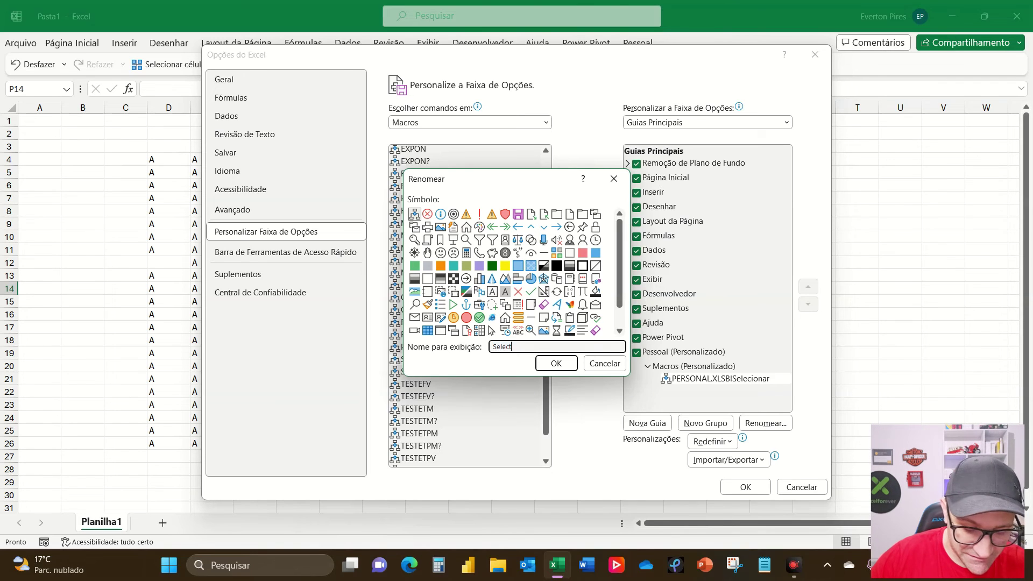
pyautogui.write('vazias')
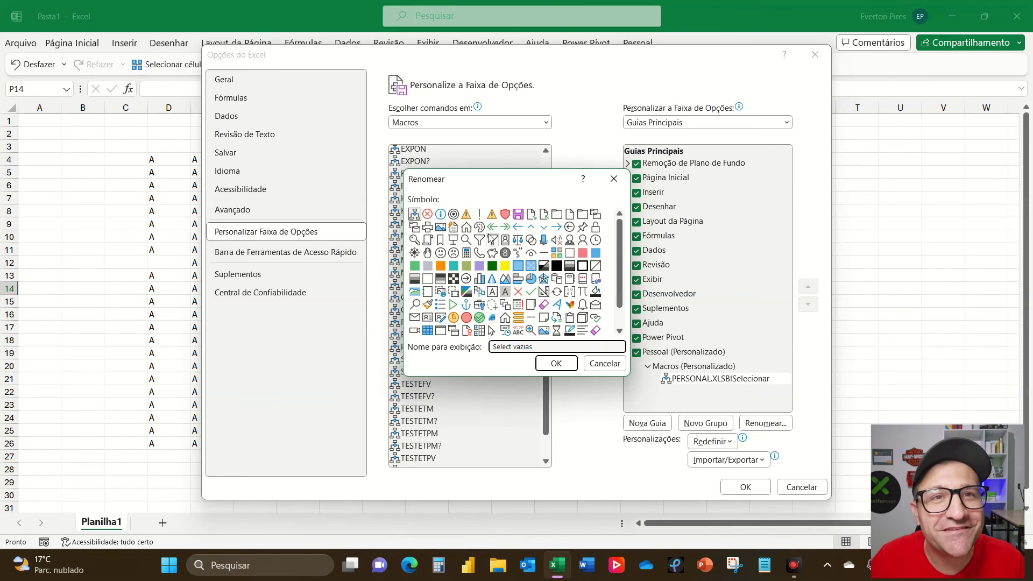
pyautogui.scroll(-1, 431, 268)
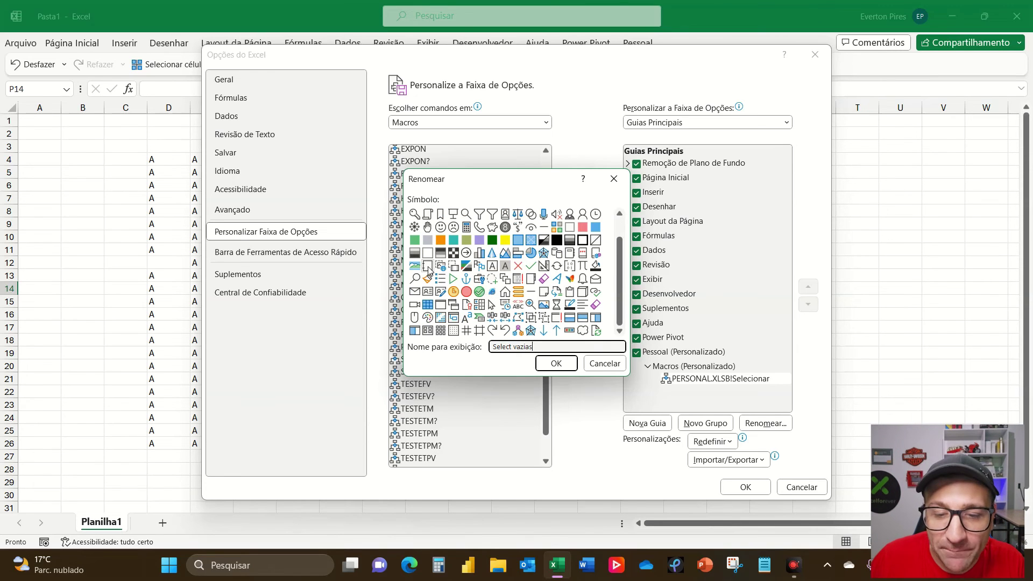
pyautogui.click(428, 267)
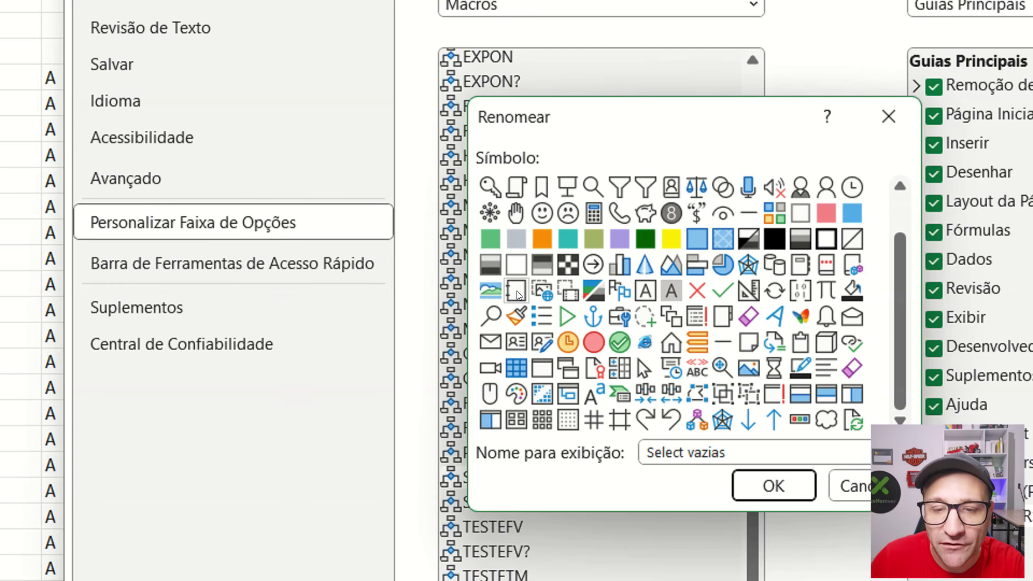
pyautogui.click(563, 364)
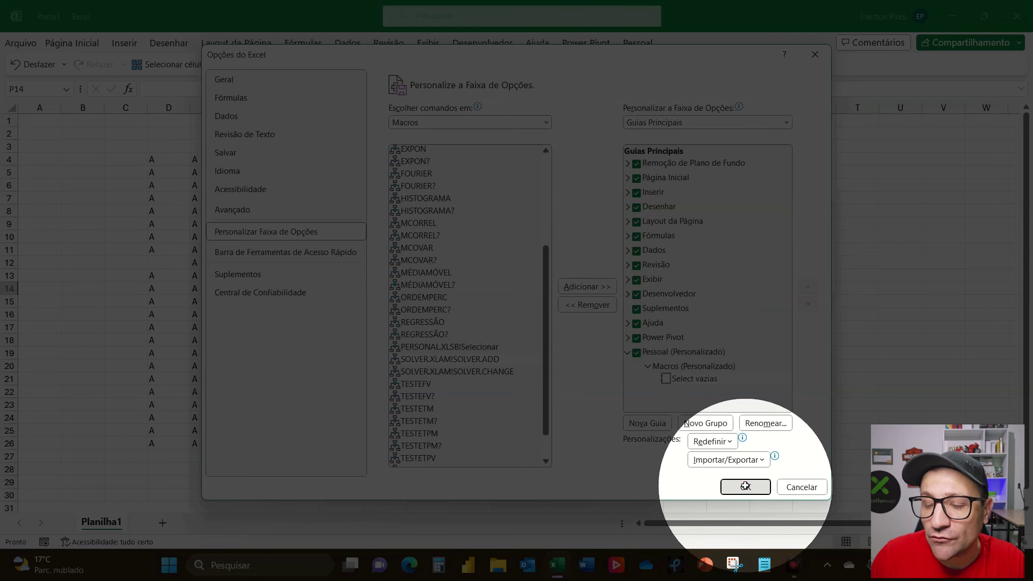
# - Apply the ribbon customization and check the Select vazias button on the Pessoal tab
pyautogui.click(745, 486)
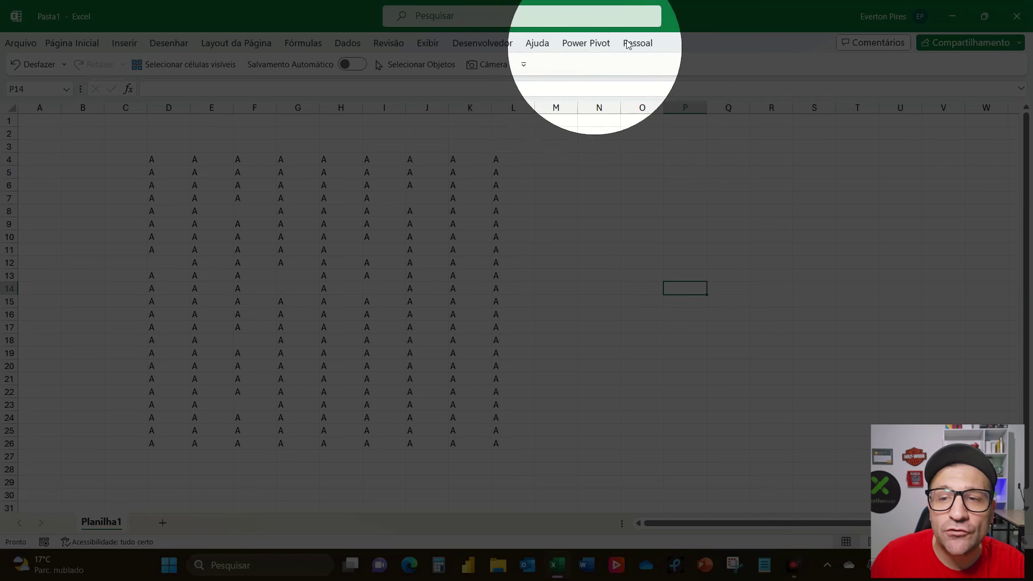
pyautogui.click(637, 44)
pyautogui.click(638, 44)
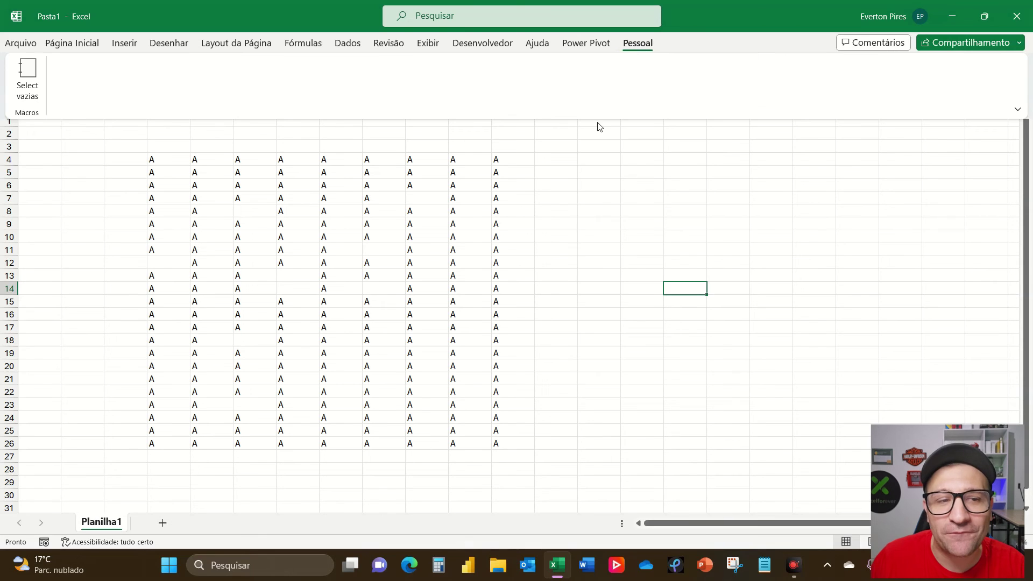
pyautogui.click(617, 207)
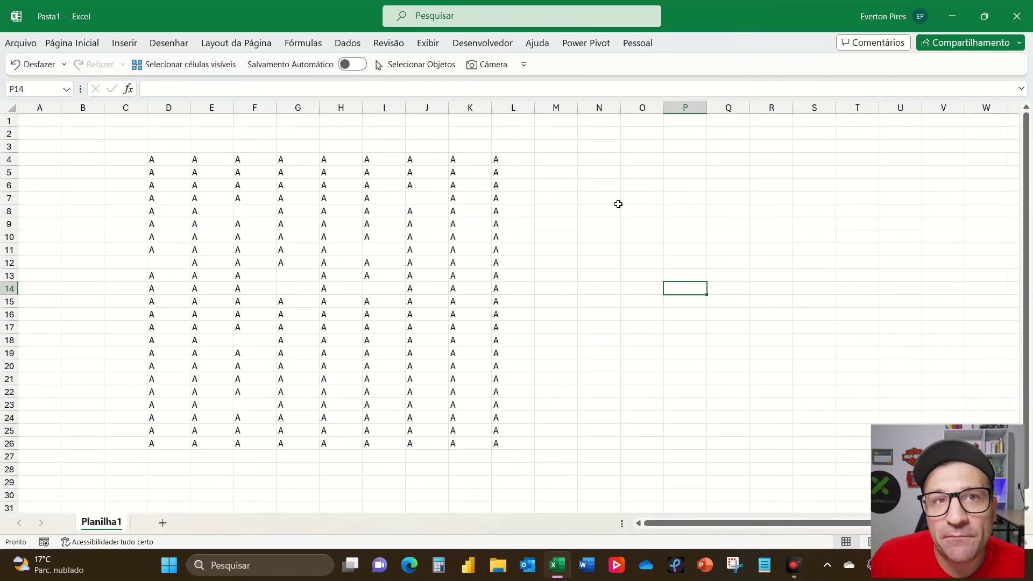
pyautogui.click(597, 185)
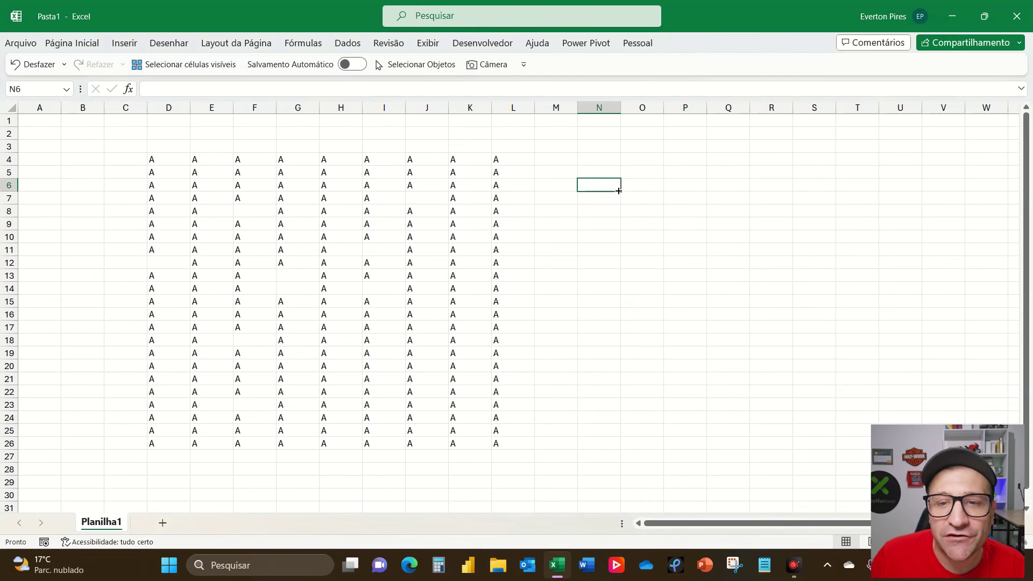
# - Set the ribbon display option to Sempre mostrar faixa de opções
pyautogui.click(638, 43)
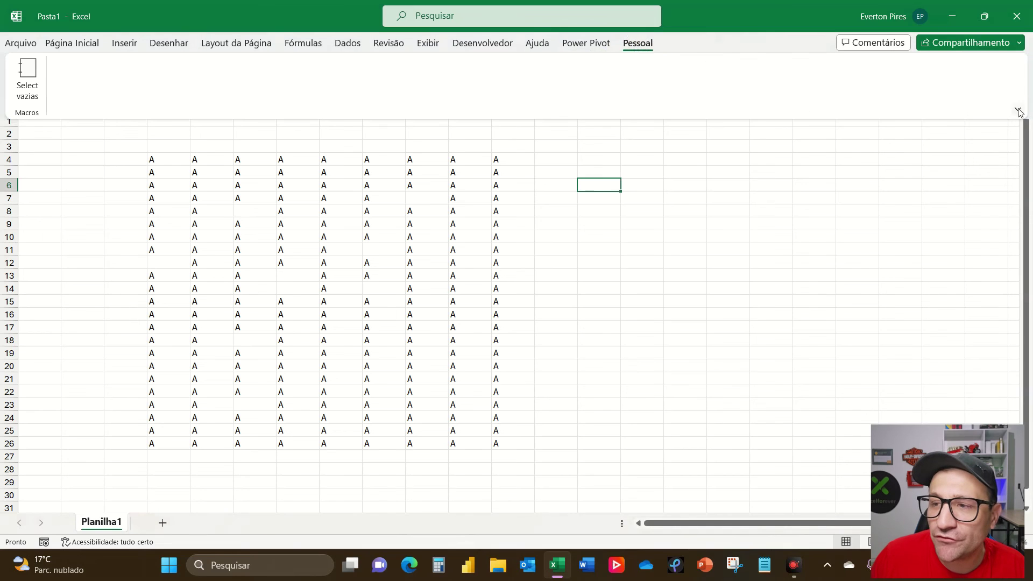
pyautogui.click(1018, 112)
pyautogui.click(861, 190)
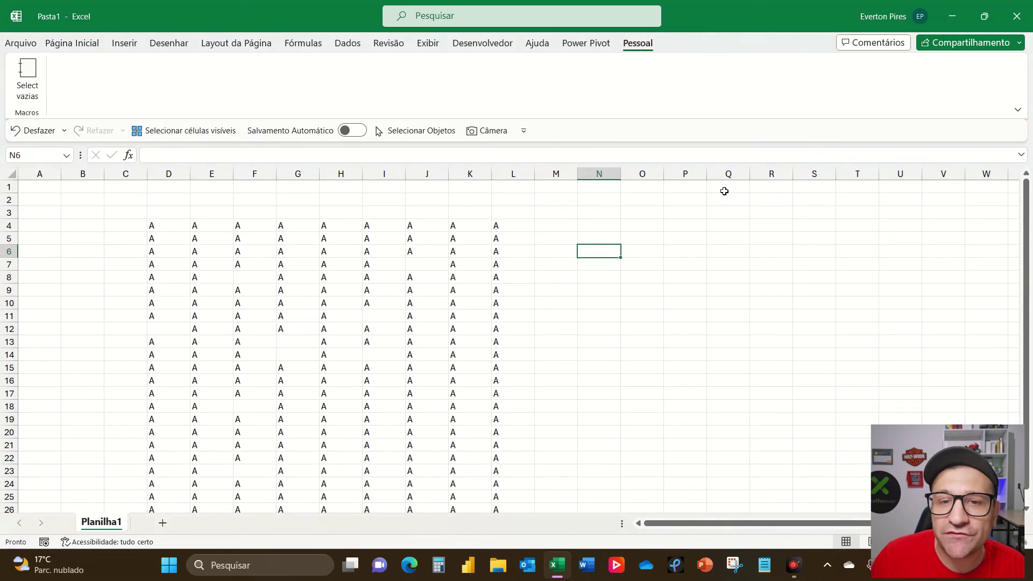
# - Select range D4:L24 and run Select vazias to select its blank cells
pyautogui.click(813, 267)
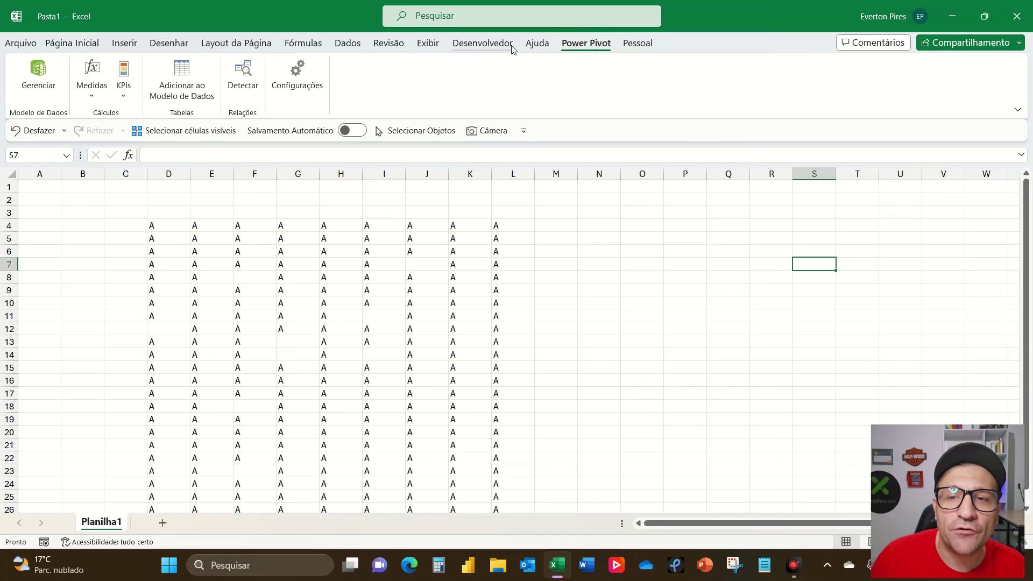
pyautogui.click(482, 43)
pyautogui.click(643, 43)
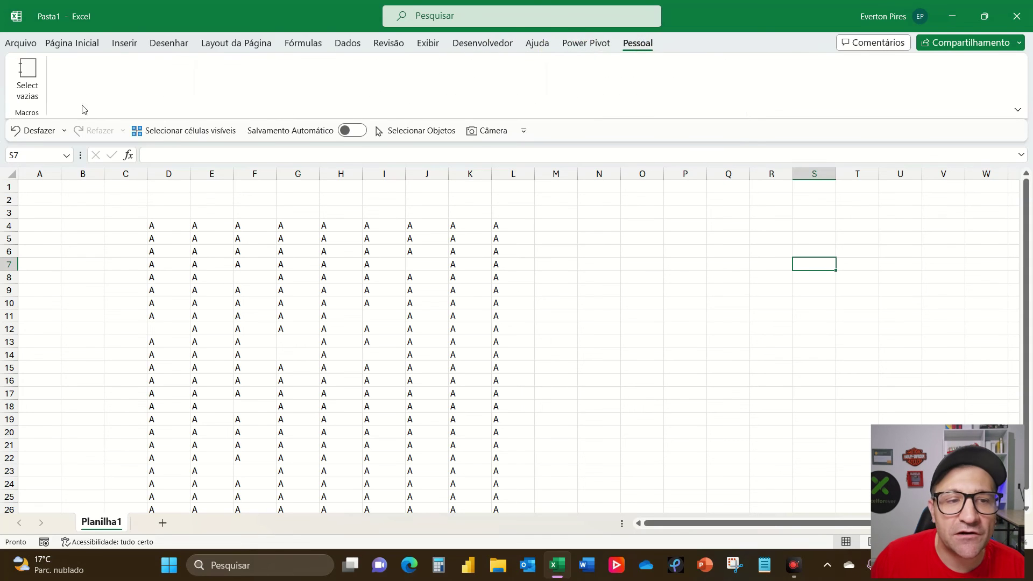
pyautogui.click(604, 286)
pyautogui.click(284, 303)
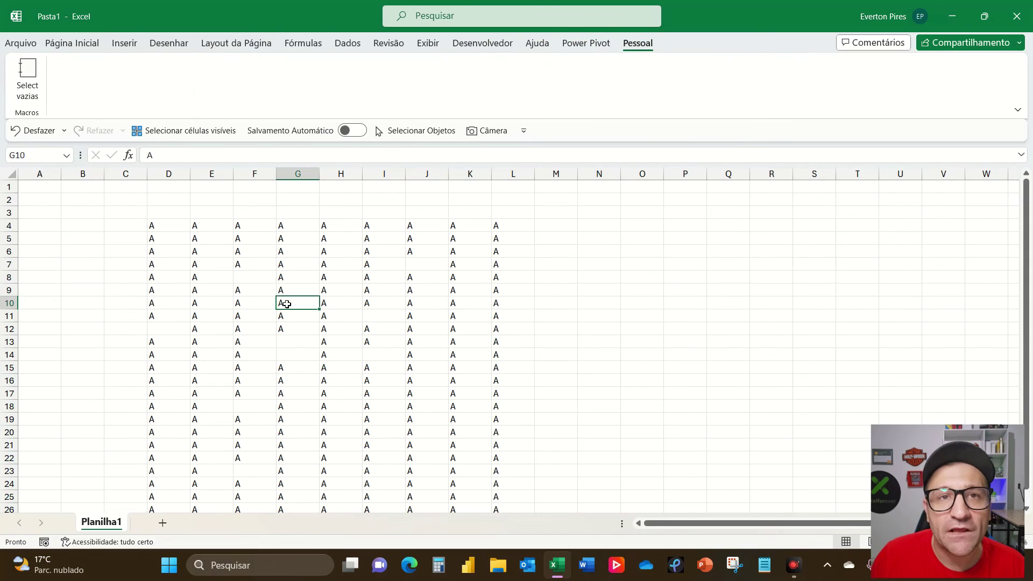
pyautogui.moveTo(171, 227); pyautogui.dragTo(512, 489)
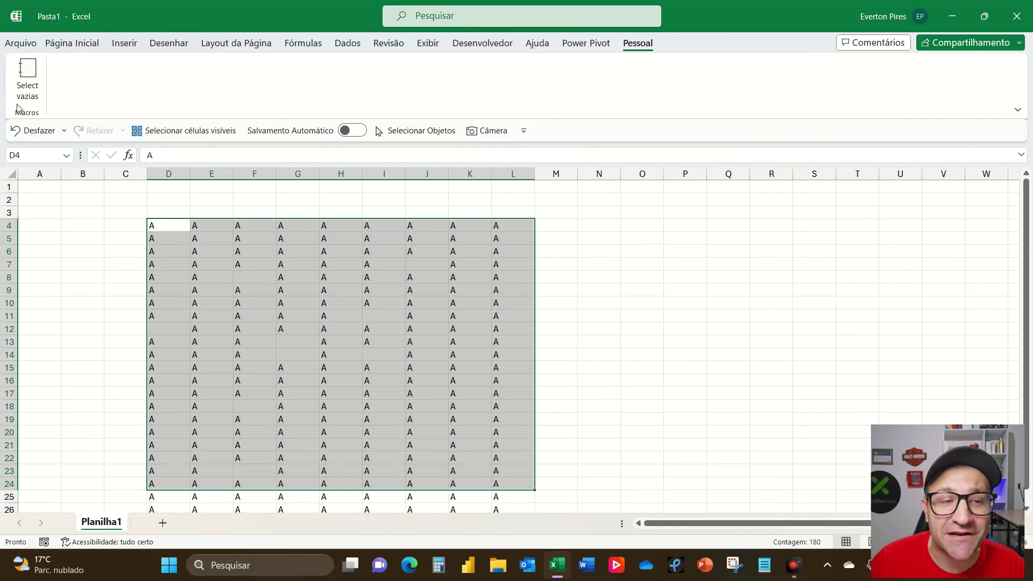
pyautogui.click(27, 76)
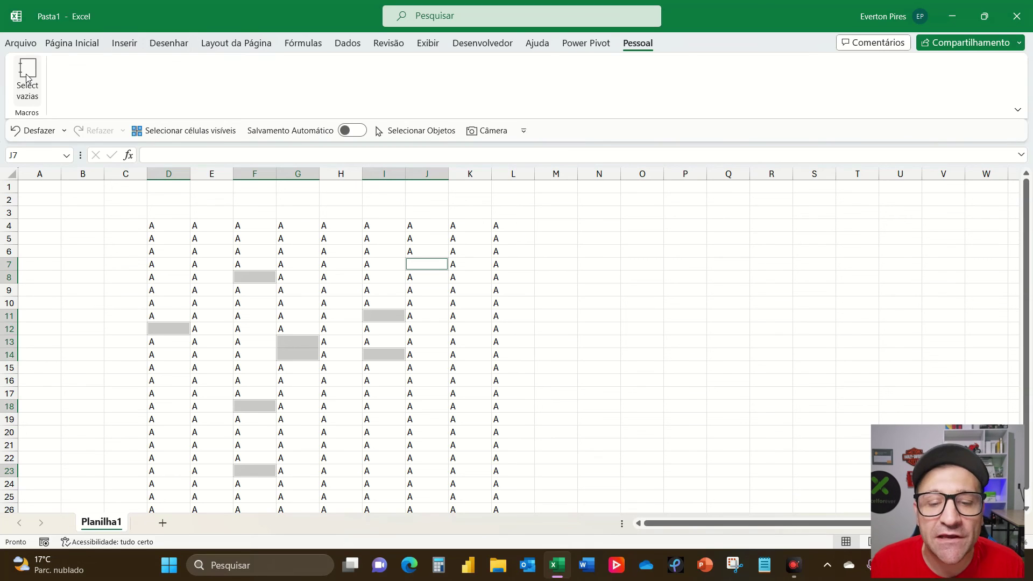
# - Select range E10:J20 and run Select vazias again on it
pyautogui.click(616, 267)
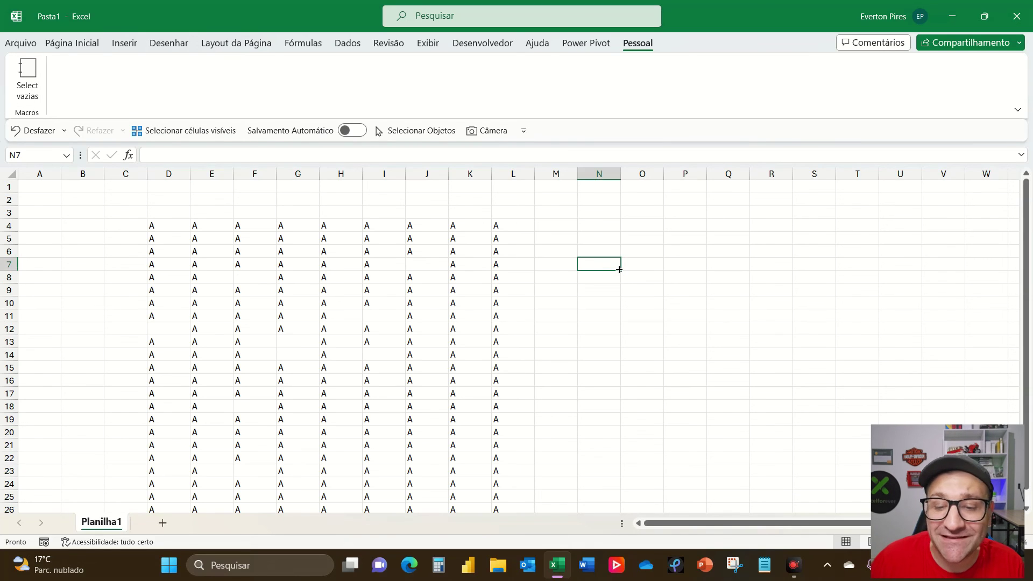
pyautogui.moveTo(205, 306); pyautogui.dragTo(434, 430)
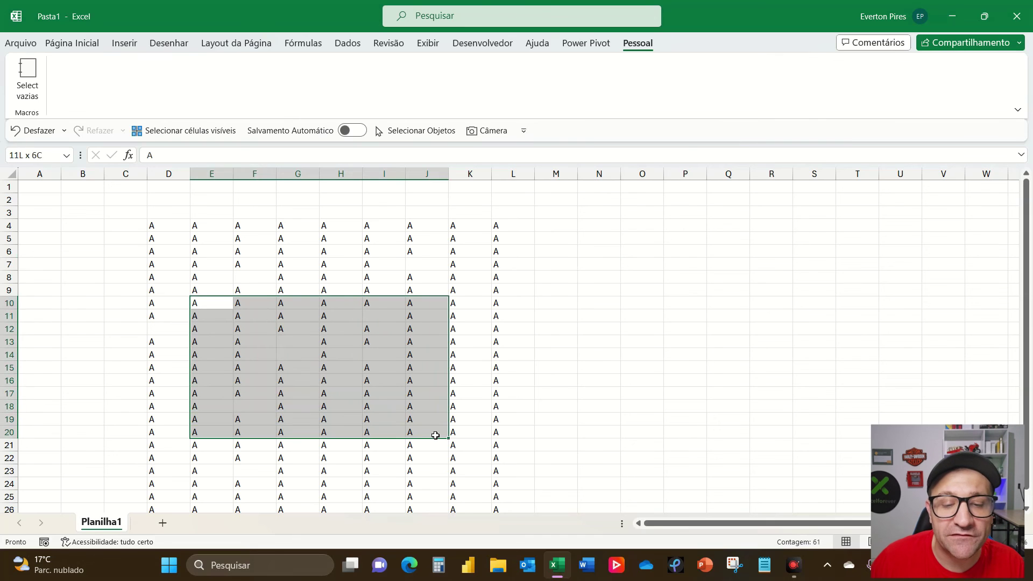
pyautogui.click(28, 78)
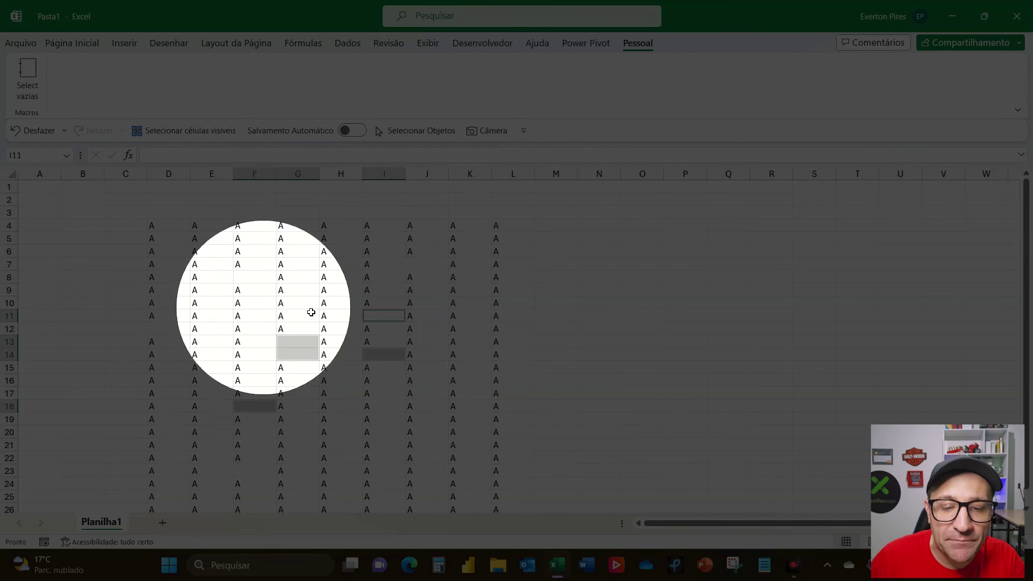